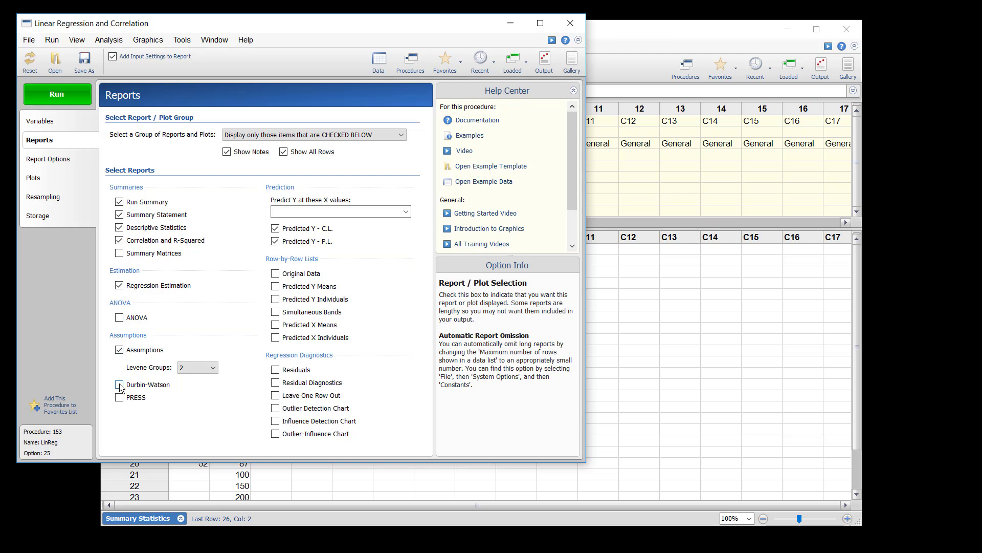
Change the symbols of the Y vs X scatter plot to the preset dark blue circle and accept the plot format.
click(38, 177)
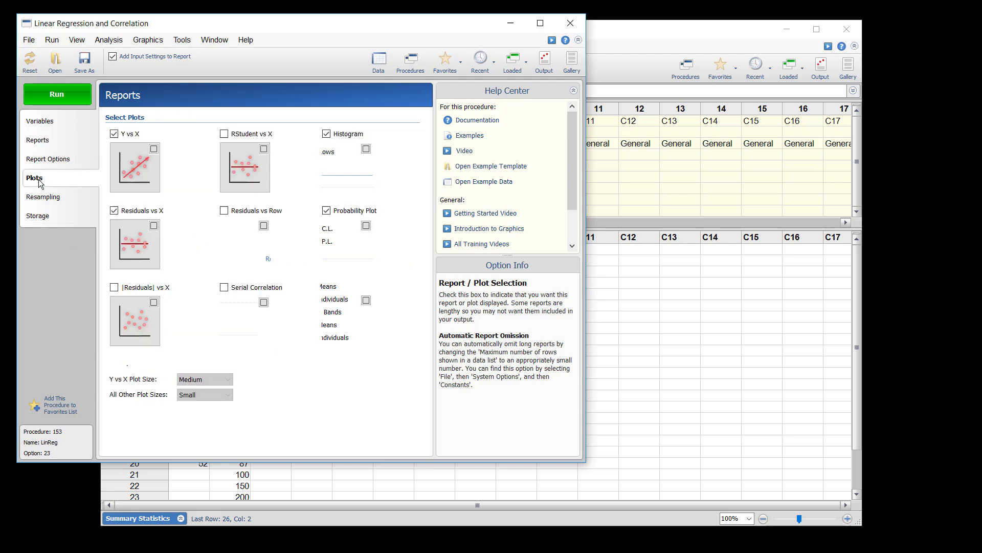
click(137, 168)
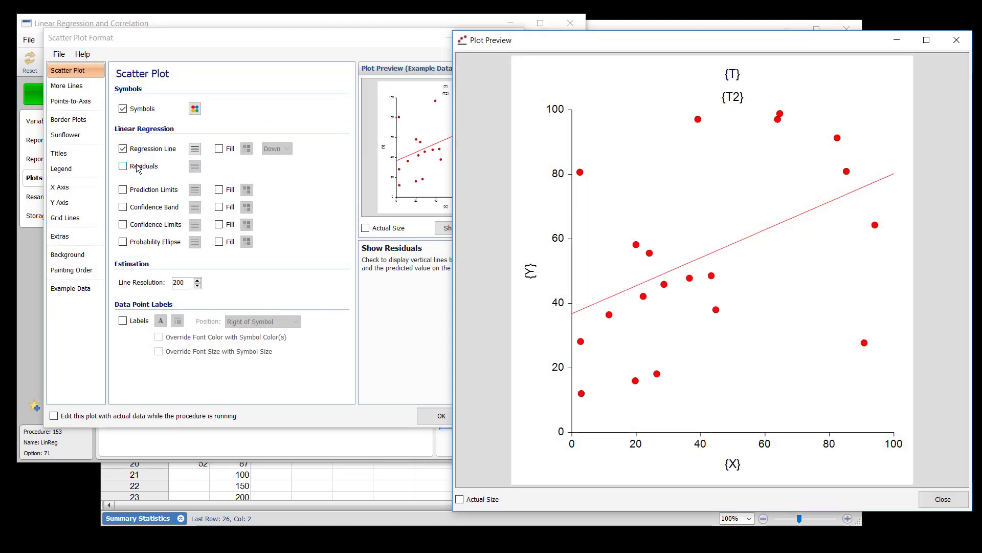
click(195, 109)
click(179, 172)
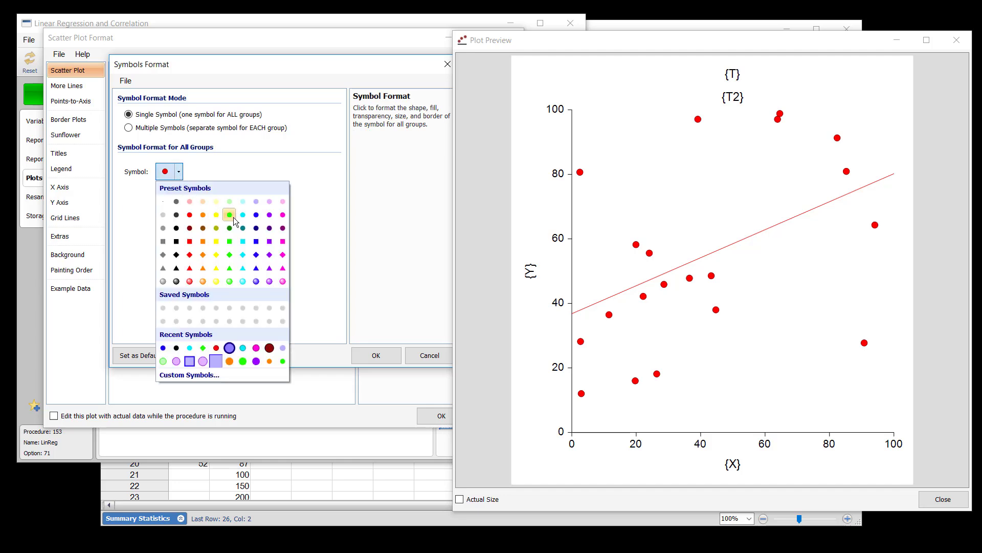
click(256, 228)
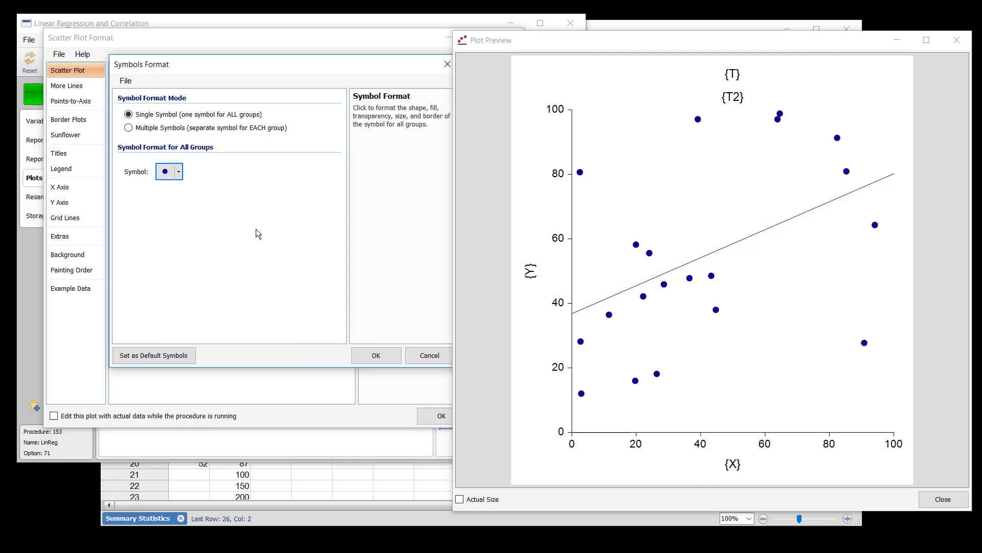
click(376, 356)
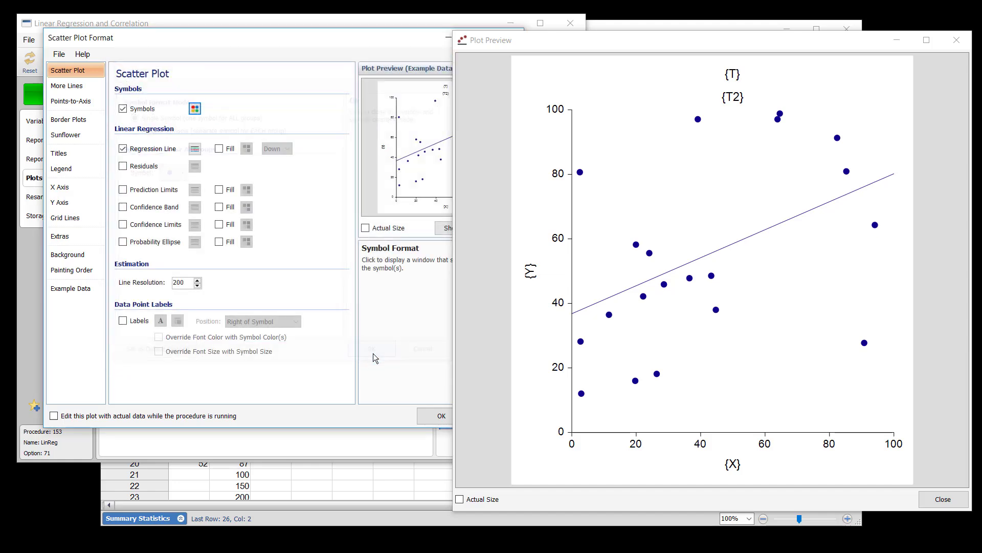
click(433, 416)
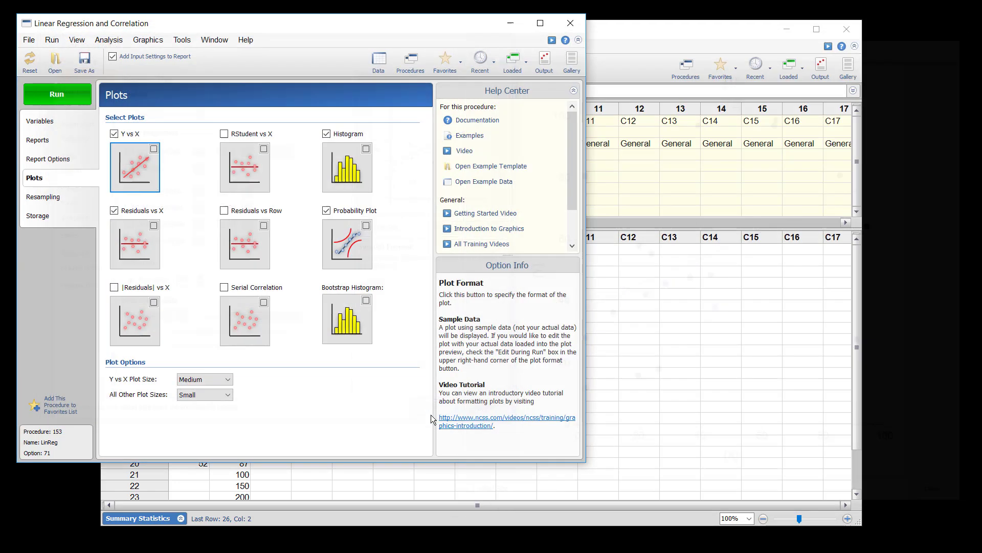
Return to the variable settings and run the linear regression of Height on Weight.
click(53, 121)
click(57, 94)
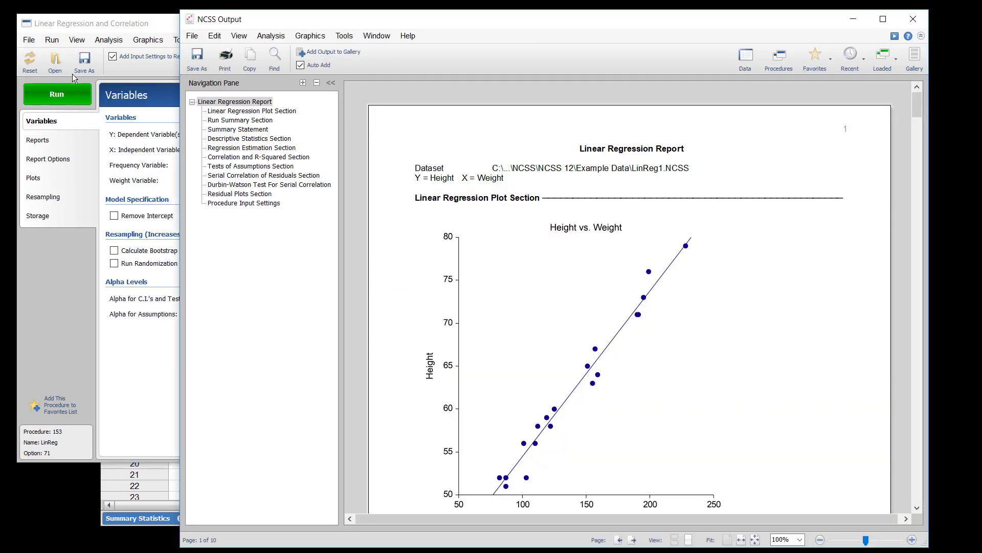
Save the current procedure settings as the template ProcTemplate2.t153 in the Saved Templates folder.
click(159, 20)
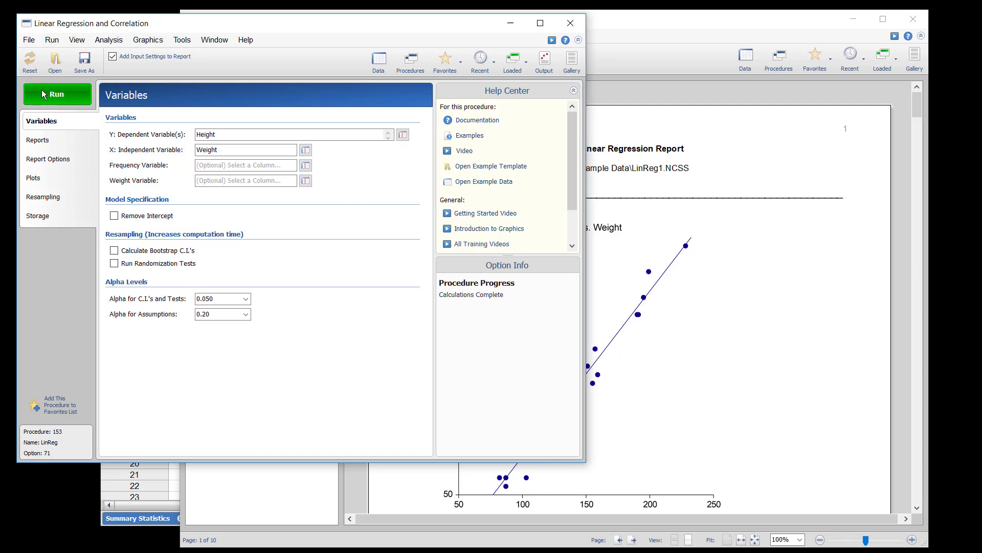
click(28, 41)
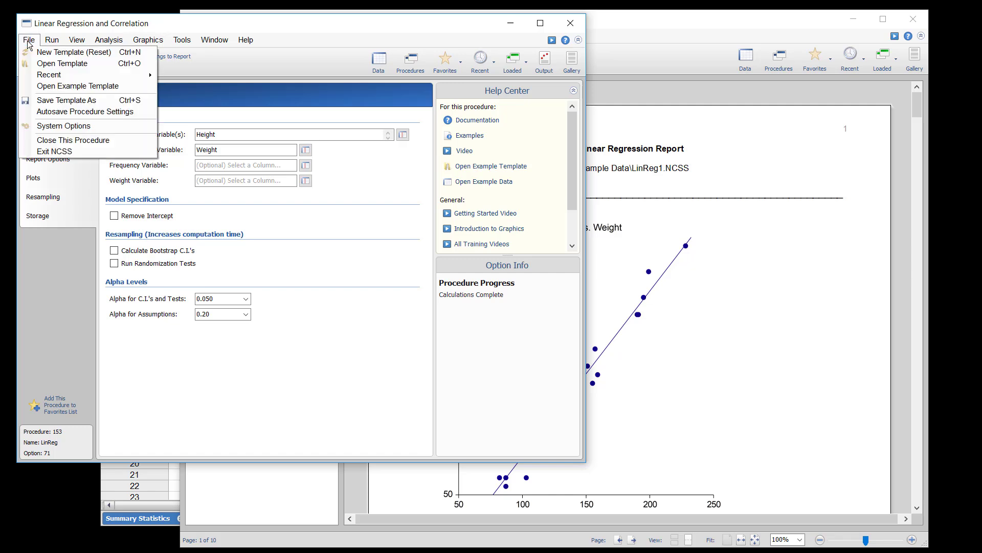
click(57, 101)
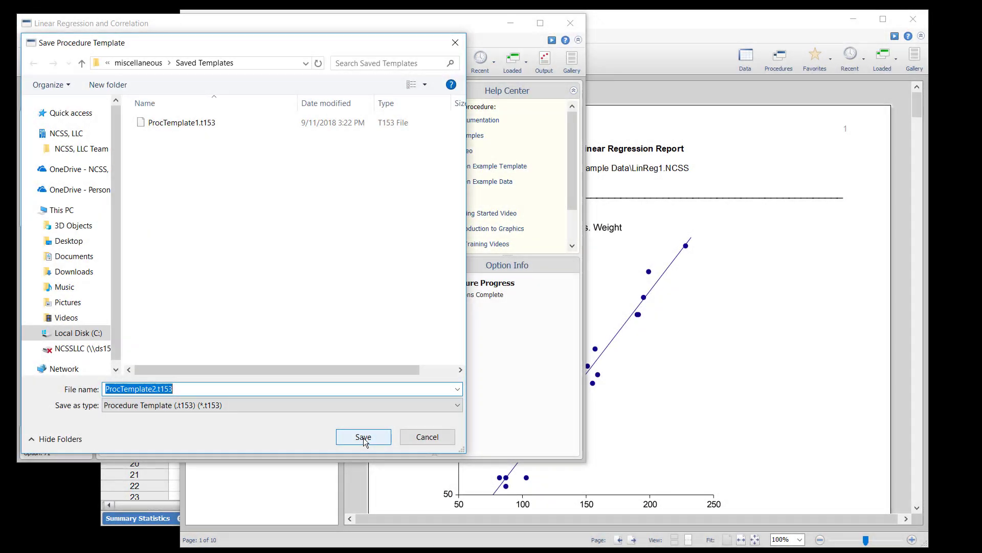
click(364, 437)
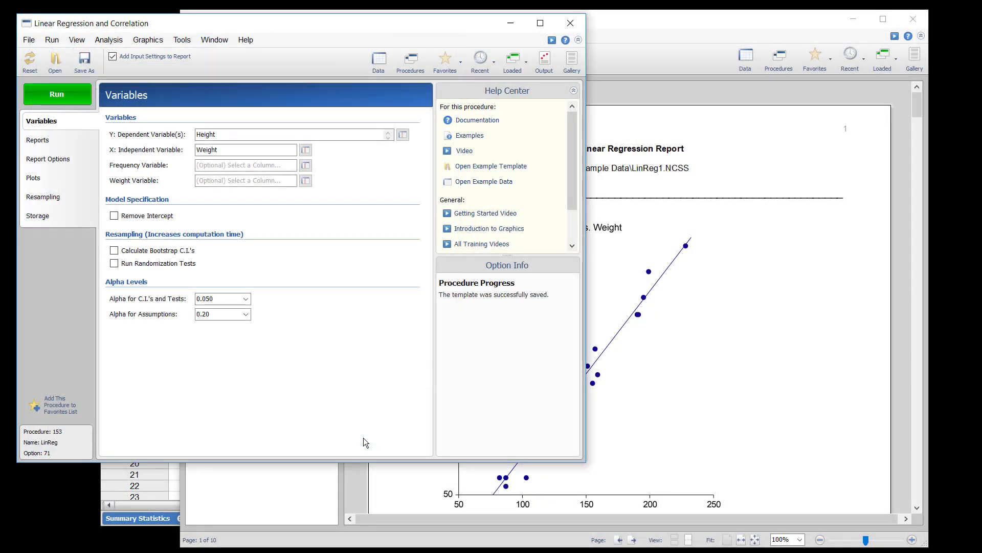
Reset the procedure to its default settings, and load the saved template ProcTemplate2.t153.
click(30, 64)
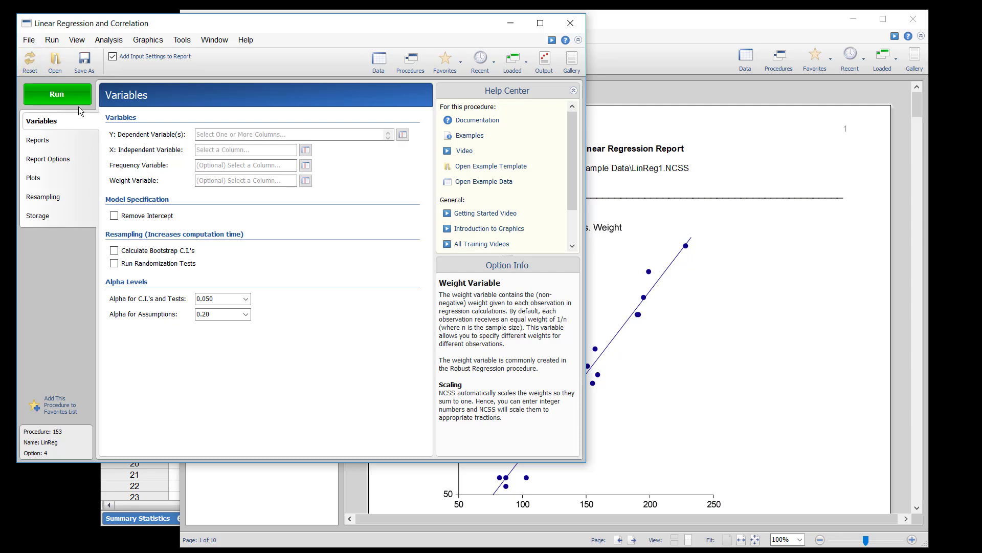
click(29, 40)
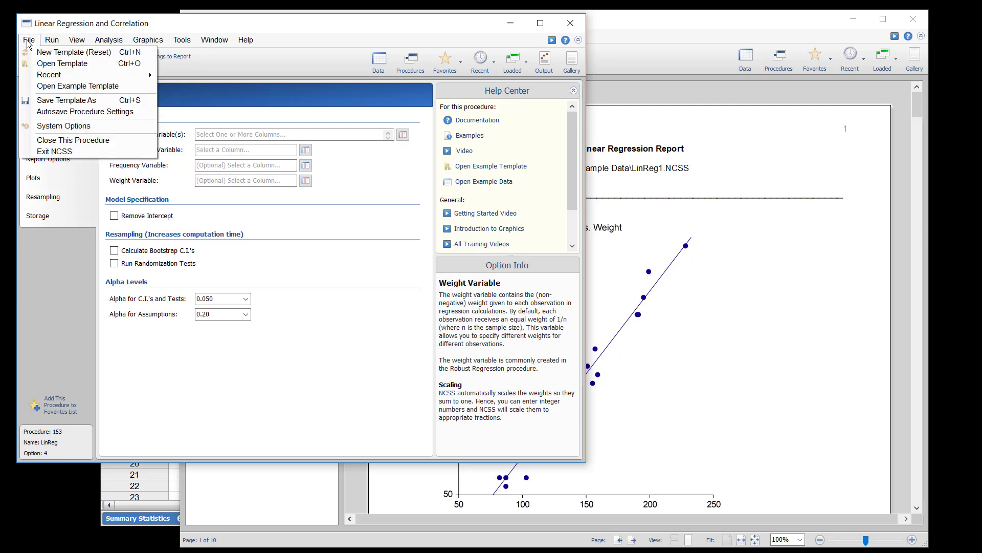
click(46, 64)
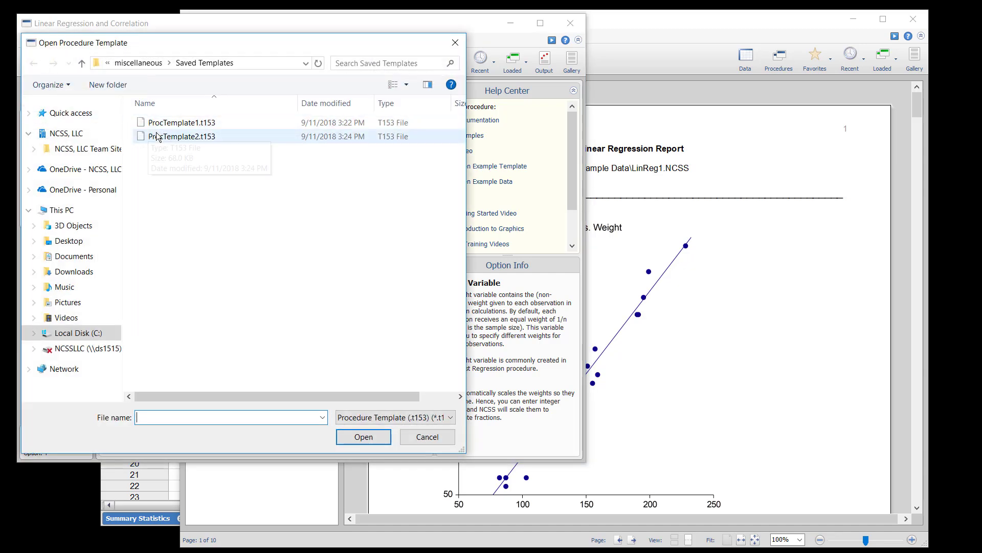
click(174, 136)
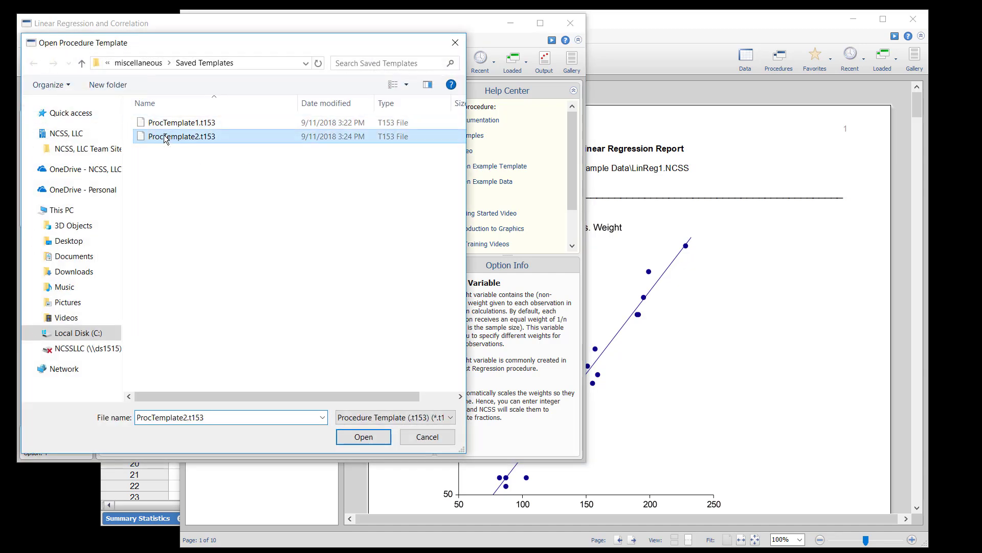
click(358, 433)
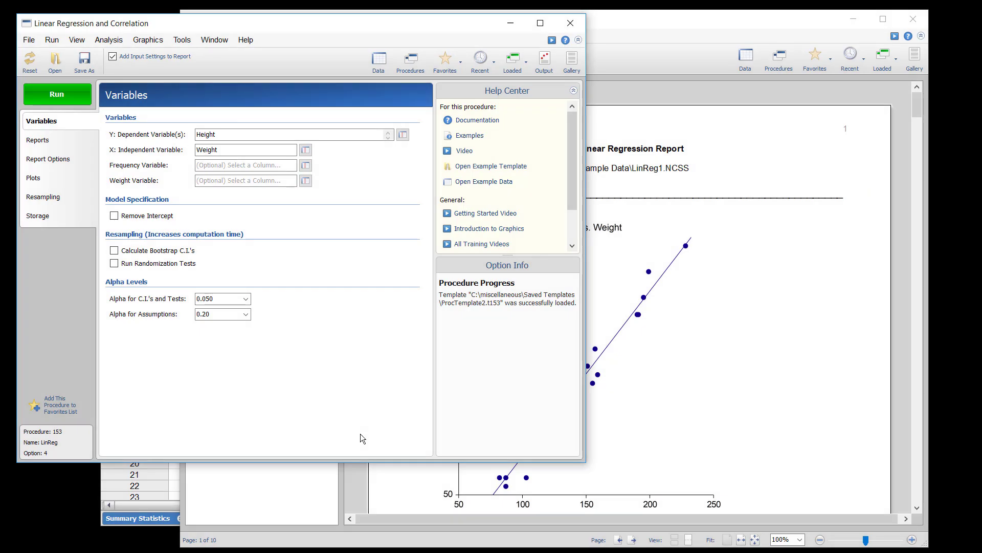
Check the loaded template's report selections, report options, plot selections and the symbol format of the Y vs X plot.
click(41, 139)
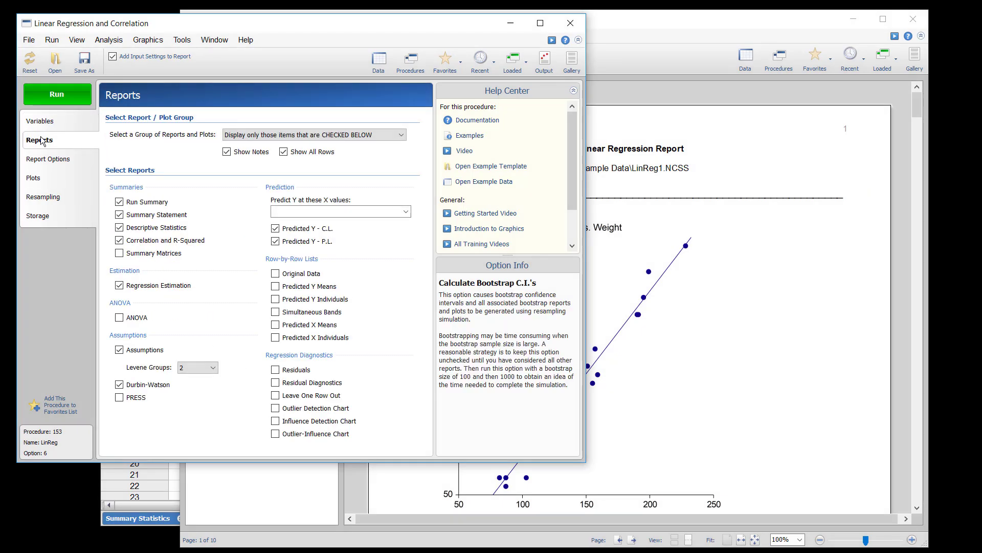
click(42, 159)
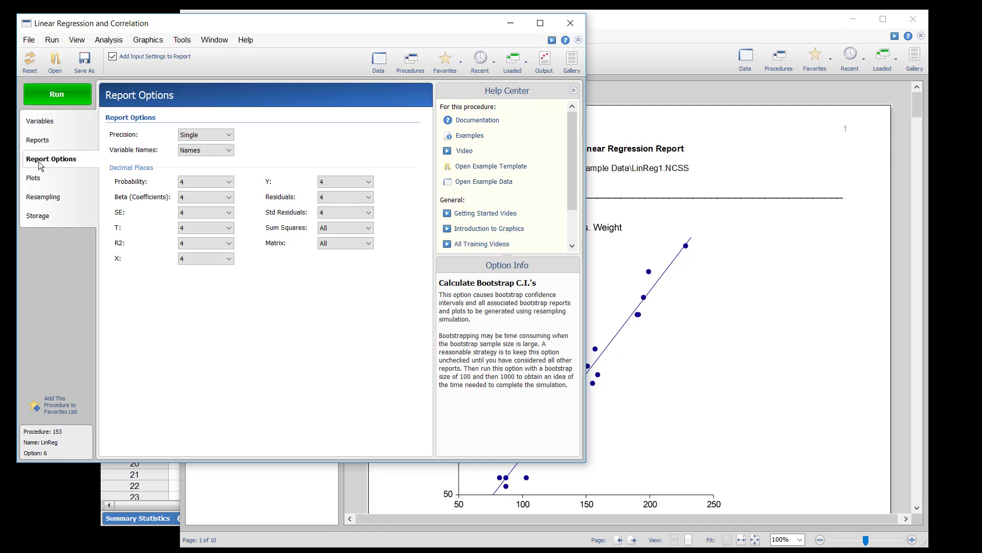
click(38, 177)
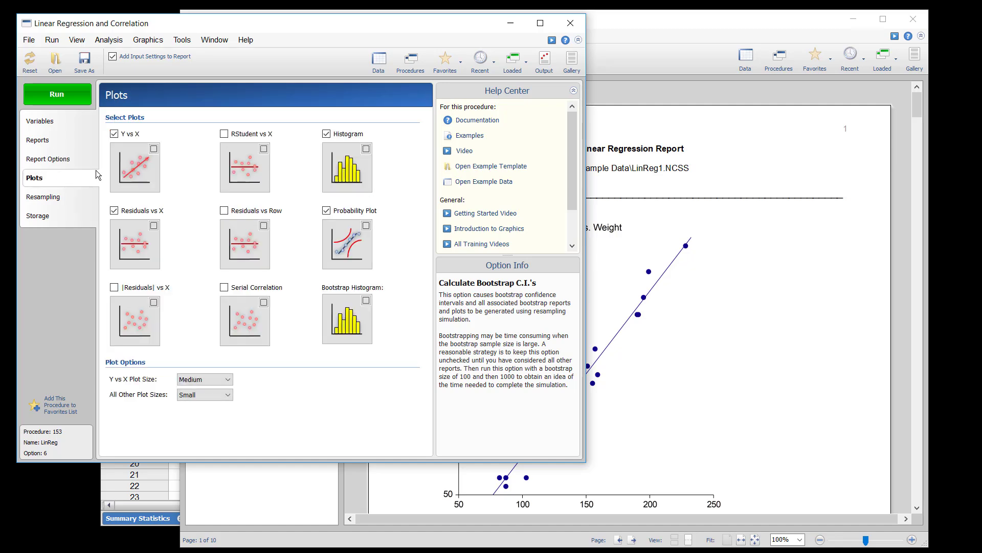
click(130, 168)
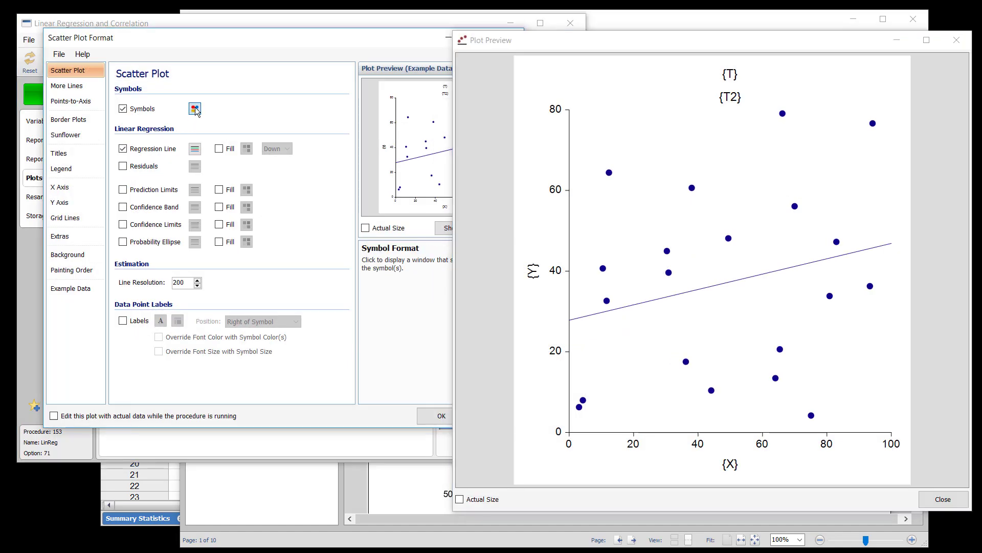
click(195, 109)
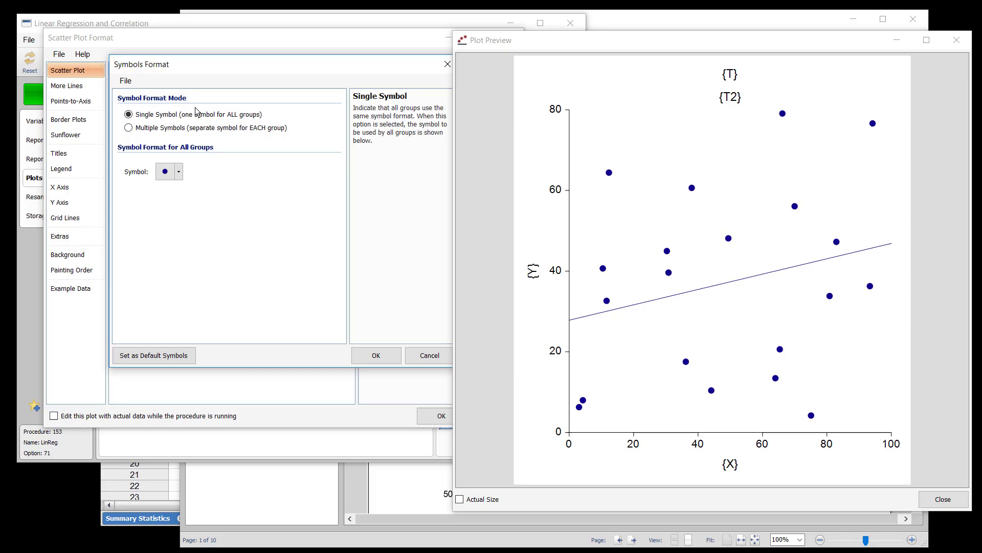
click(377, 354)
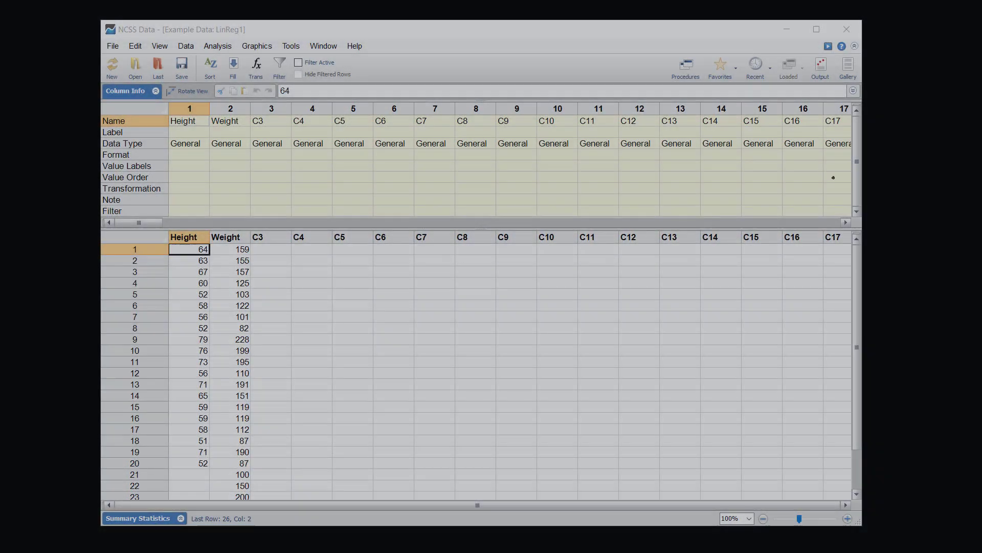
Reopen the recently used Linear Regression and Correlation procedure and review its variable, report, plot, resampling and storage settings.
click(756, 65)
click(762, 89)
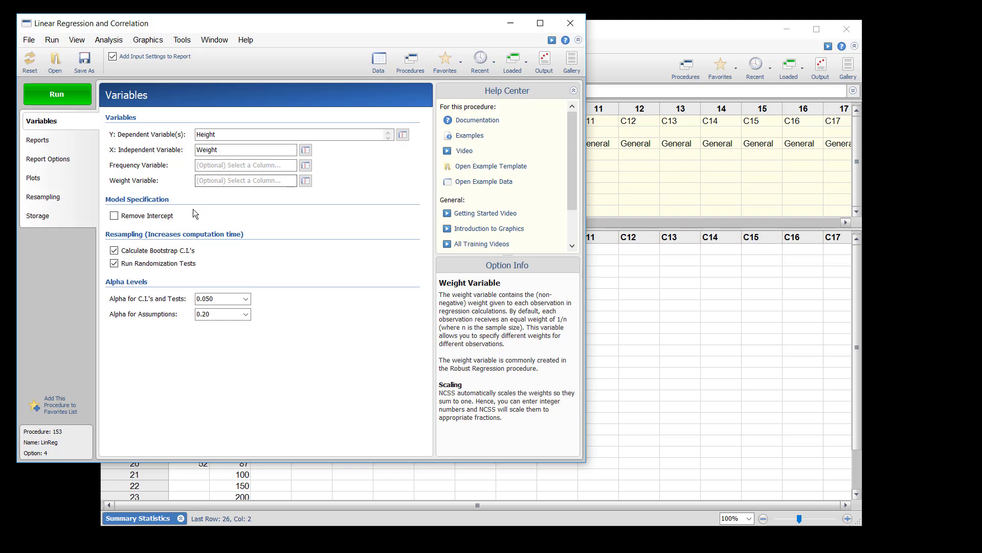
click(62, 143)
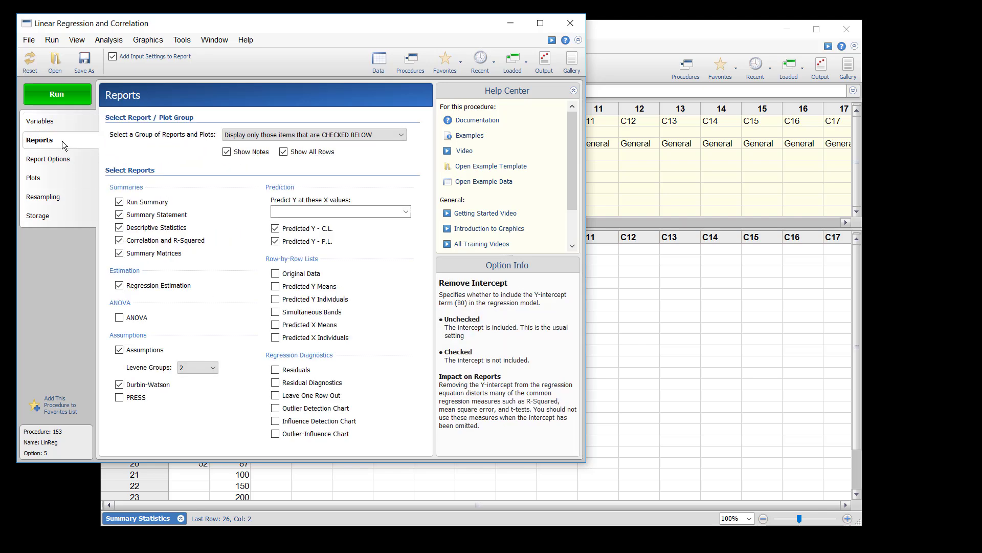
click(66, 168)
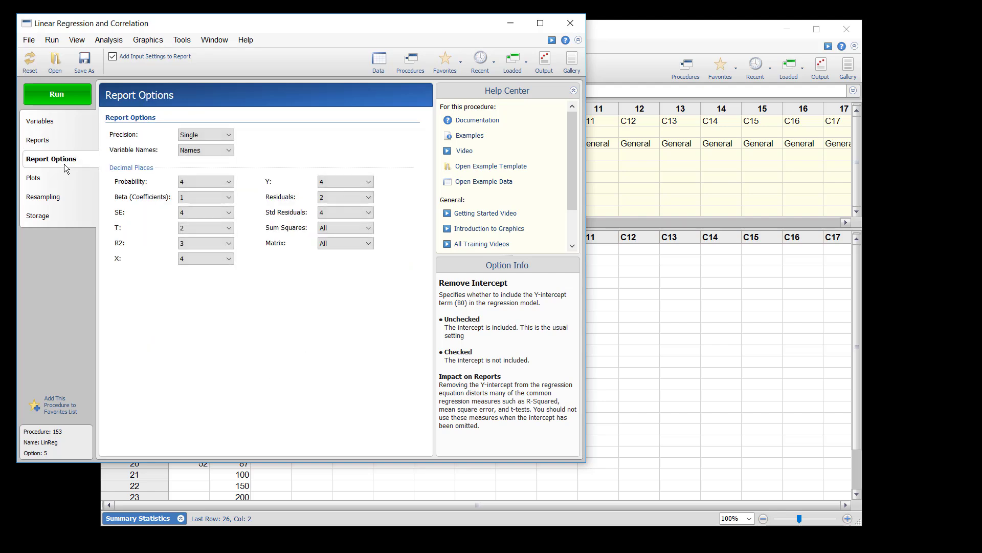
click(60, 180)
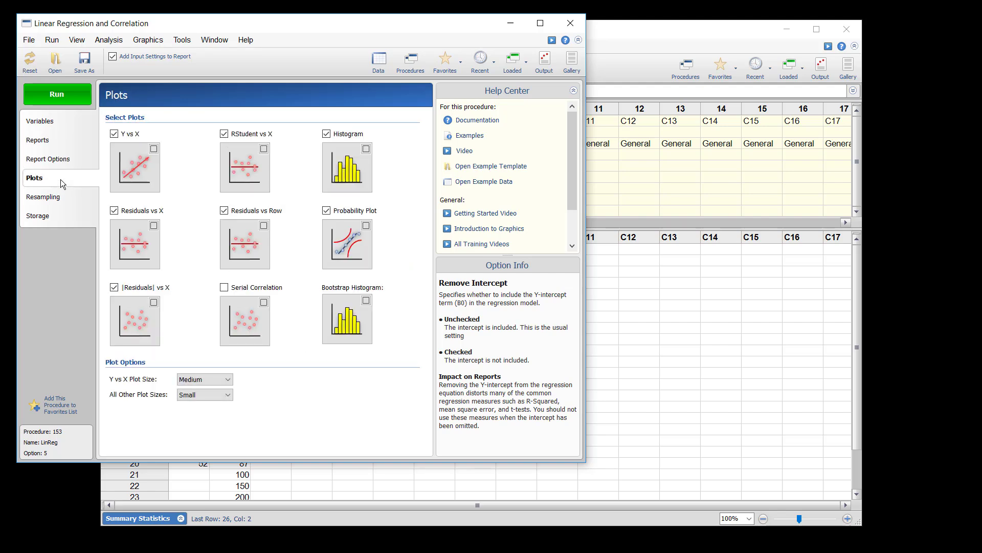
click(69, 199)
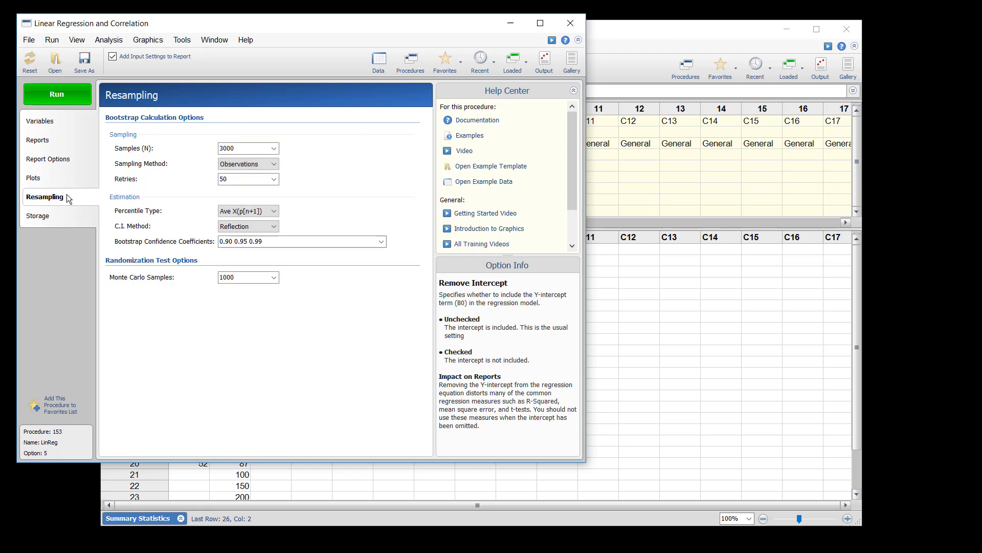
click(66, 216)
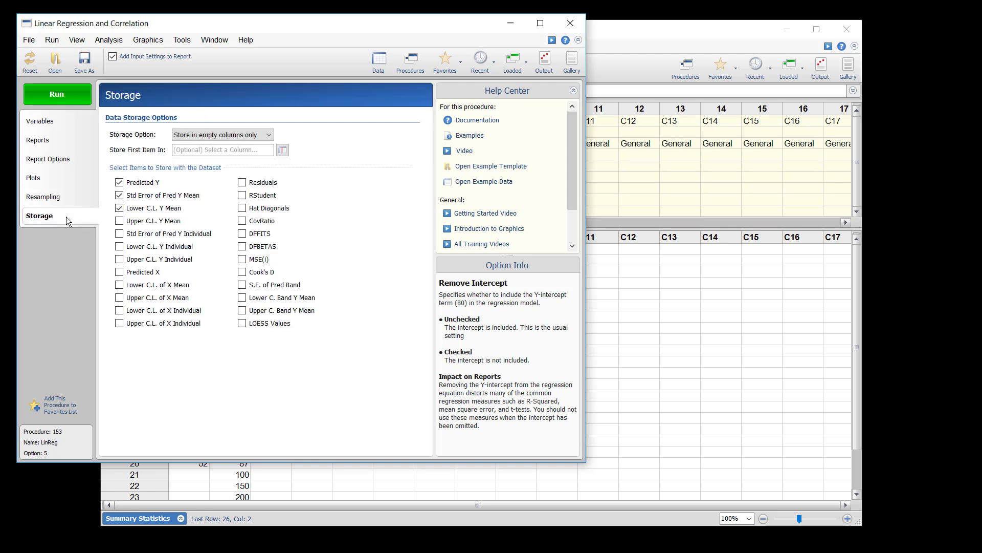
click(68, 124)
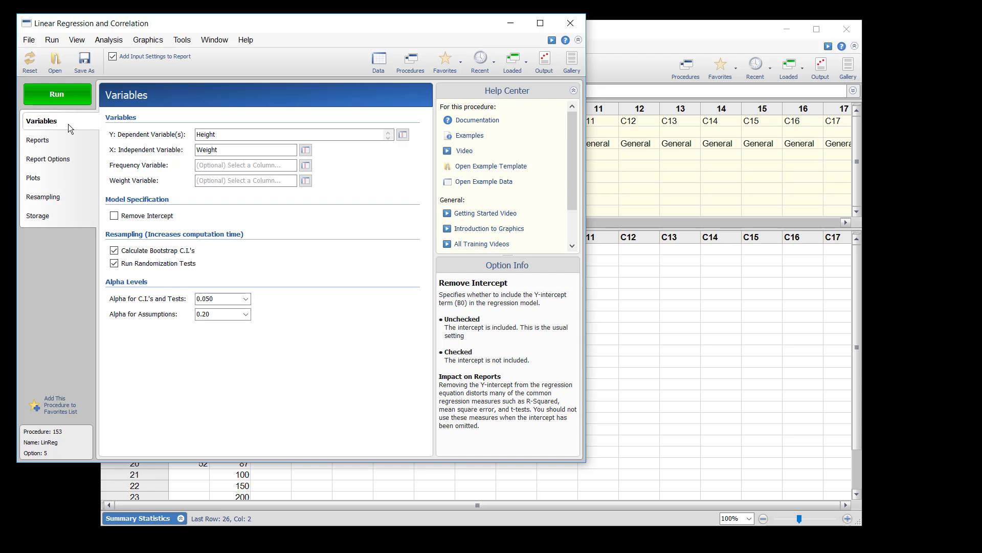
Reset the Linear Regression and Correlation procedure to defaults and check its report, report option, plot, resampling and storage settings.
click(26, 63)
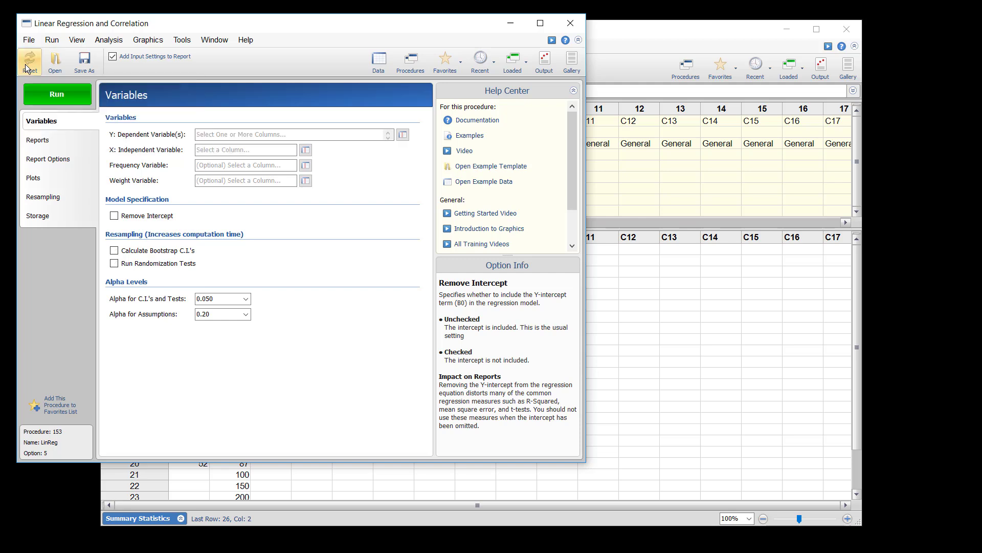
click(56, 145)
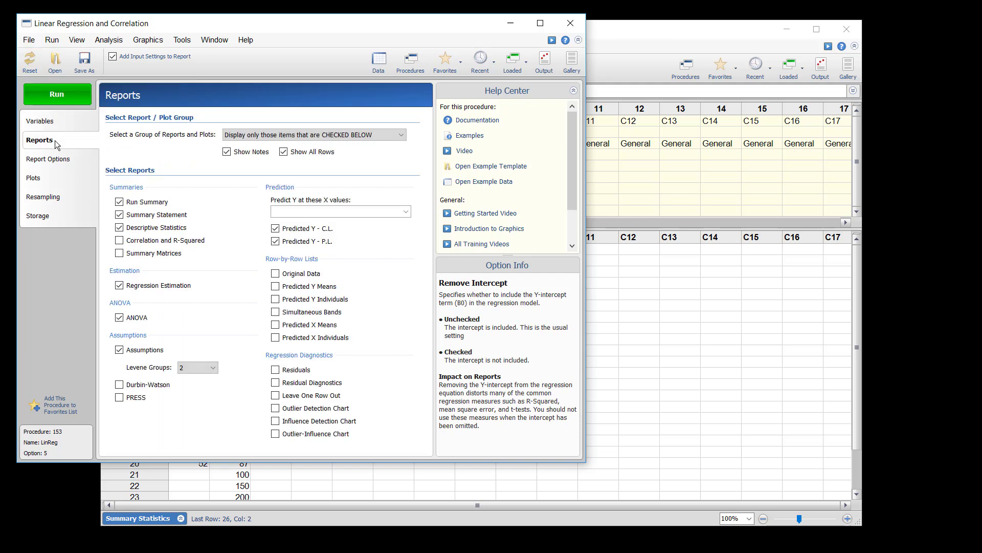
click(56, 160)
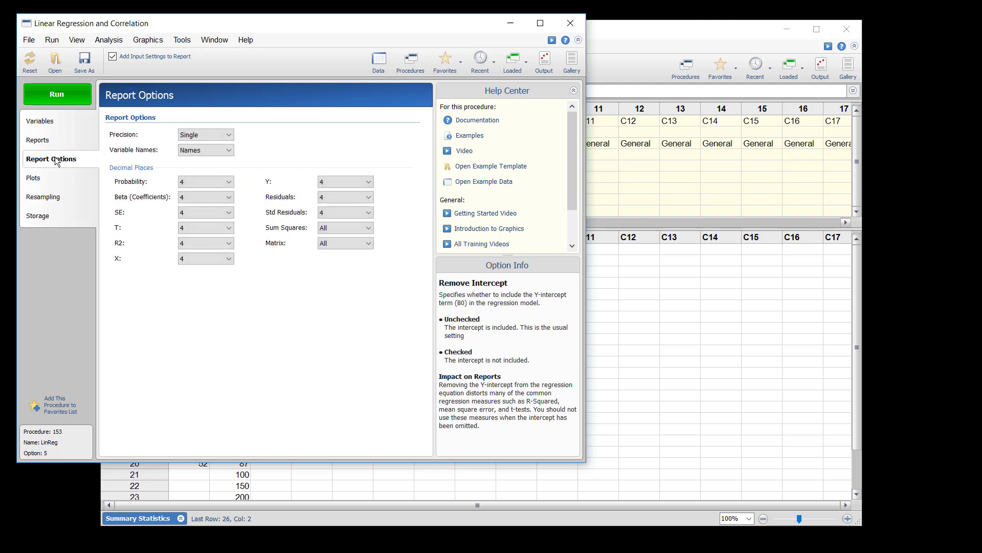
click(55, 179)
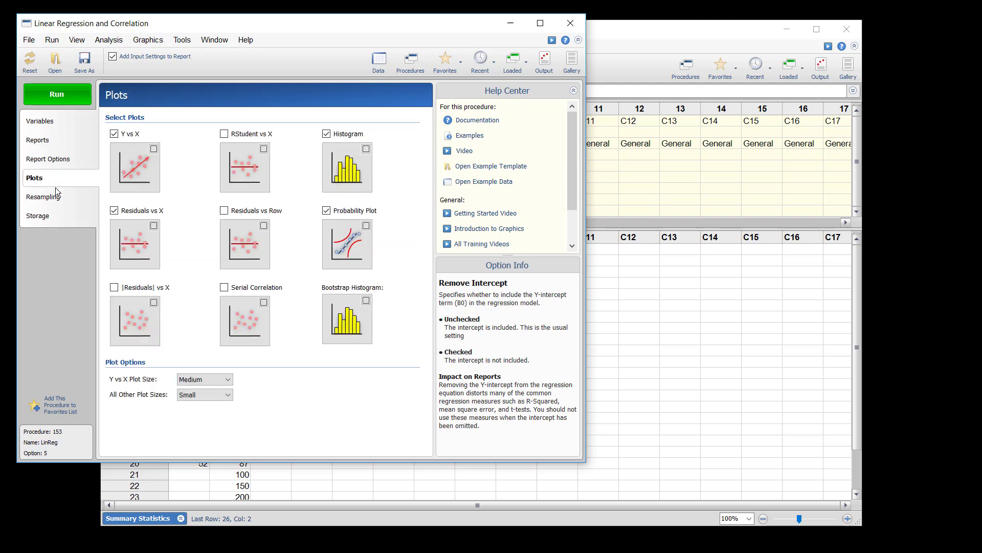
click(58, 201)
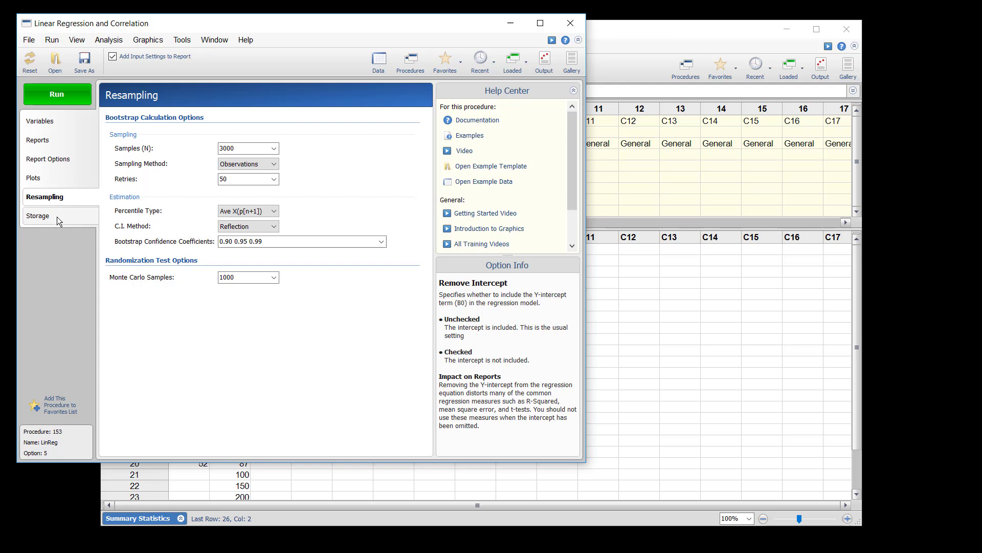
click(57, 218)
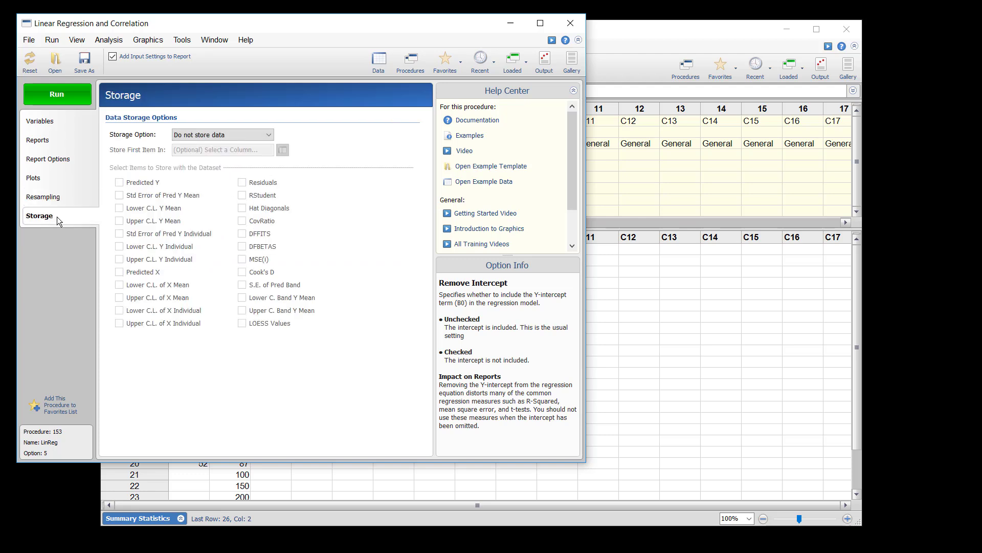
Return to the procedure's variable settings and check the template and autosave commands available for it.
click(45, 122)
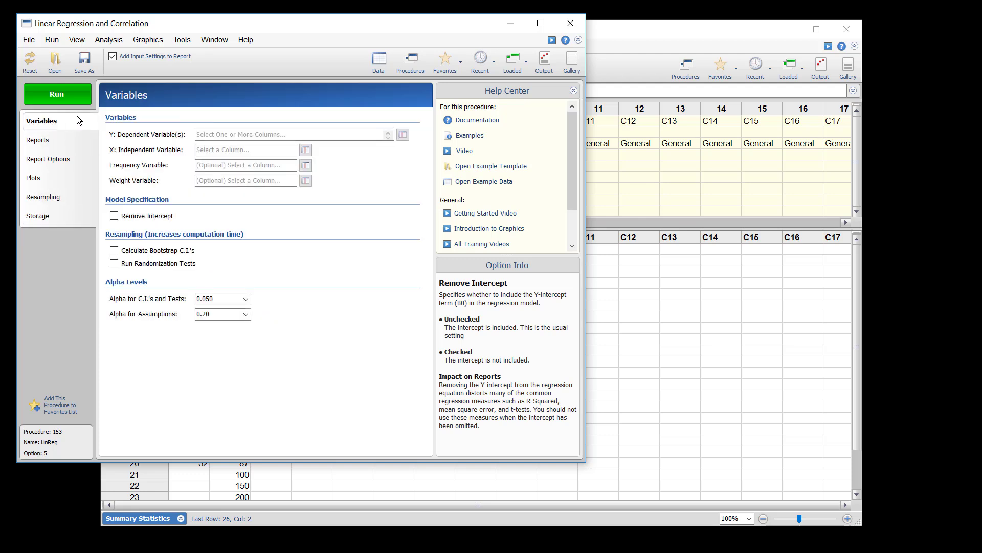
click(29, 39)
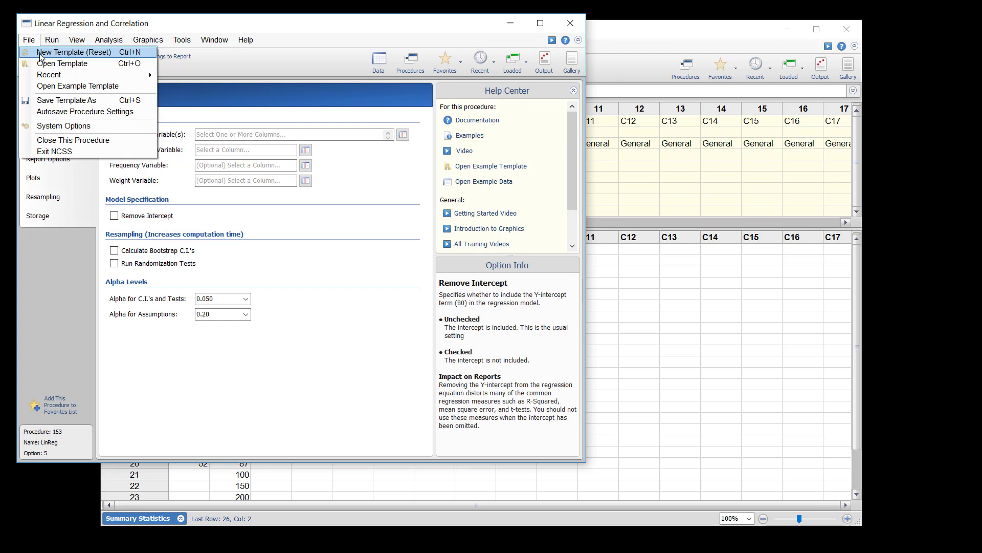
click(7, 50)
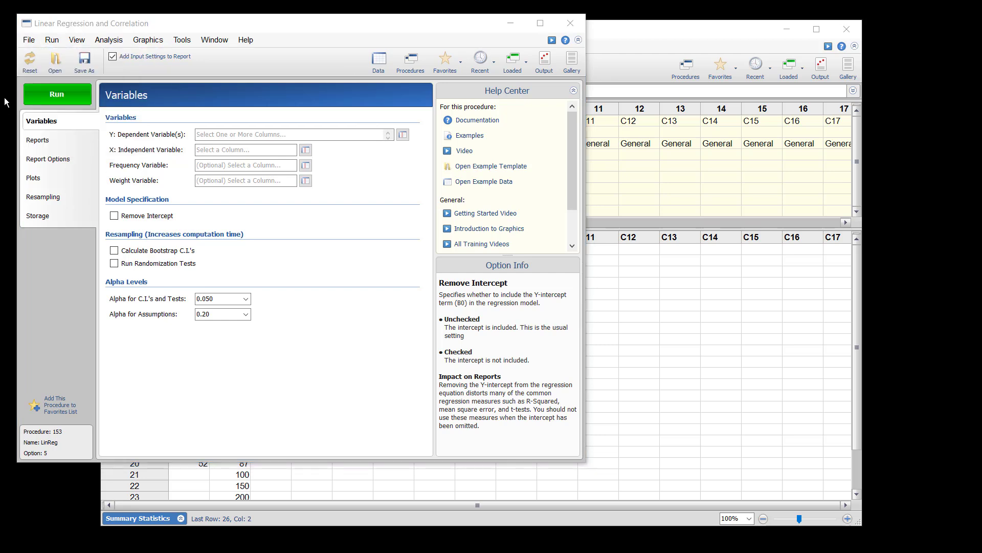
click(27, 39)
click(28, 40)
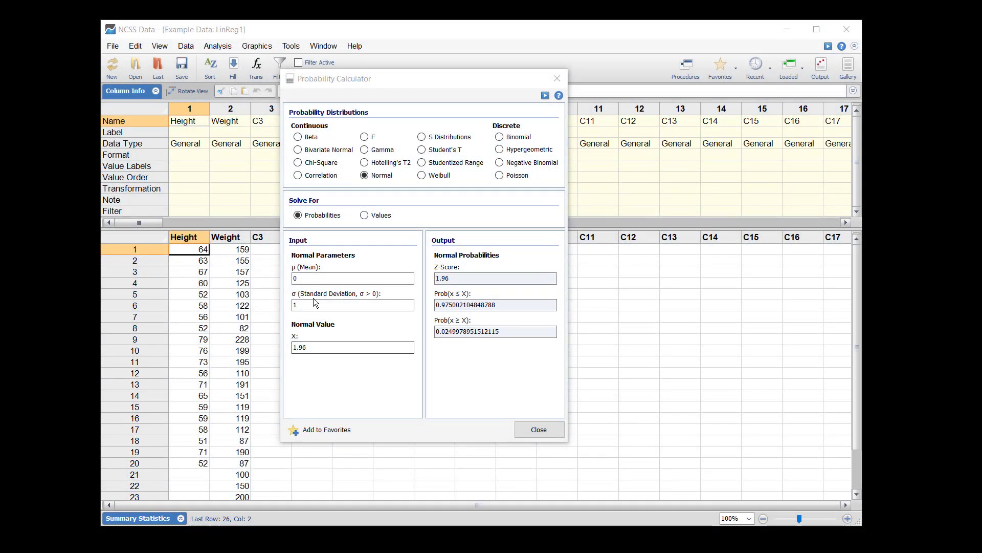
In the Probability Calculator, set the normal distribution's mean to 50, standard deviation to 100 and X to 135, and close the calculator.
click(304, 278)
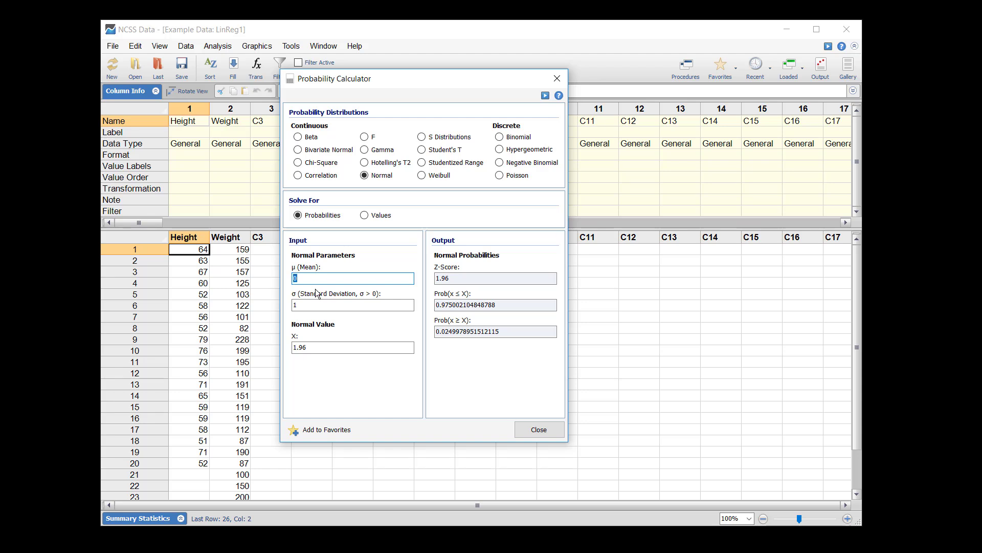
text(50)
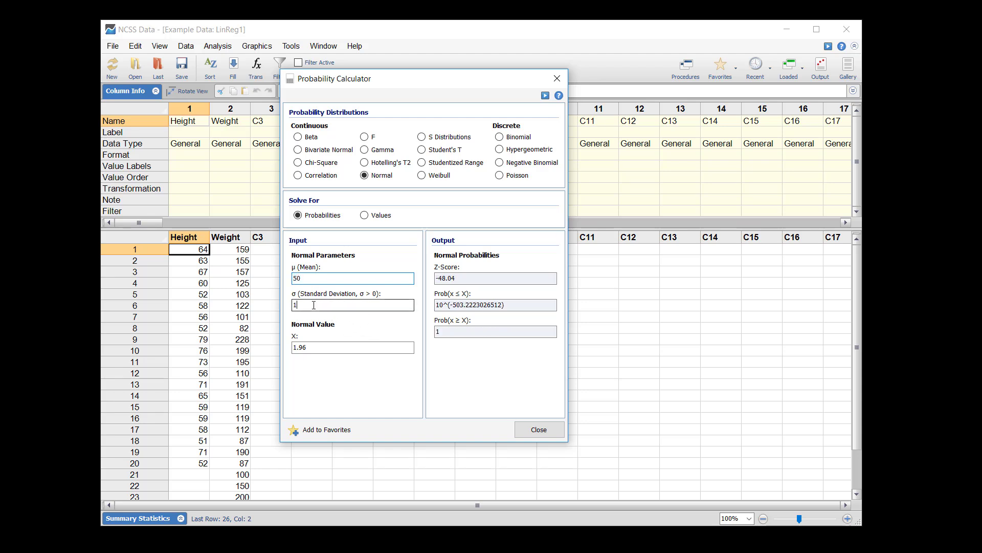
click(314, 306)
text(00)
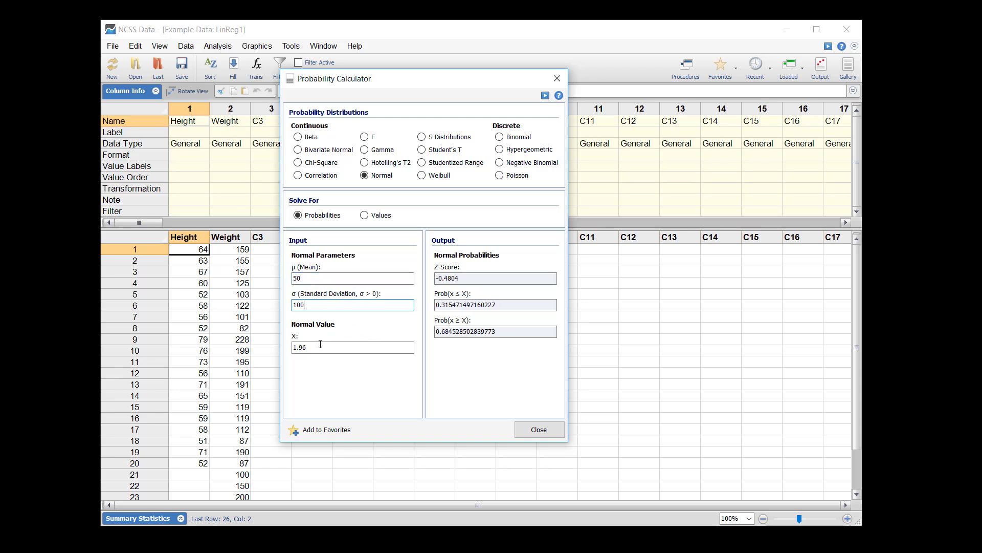
click(320, 345)
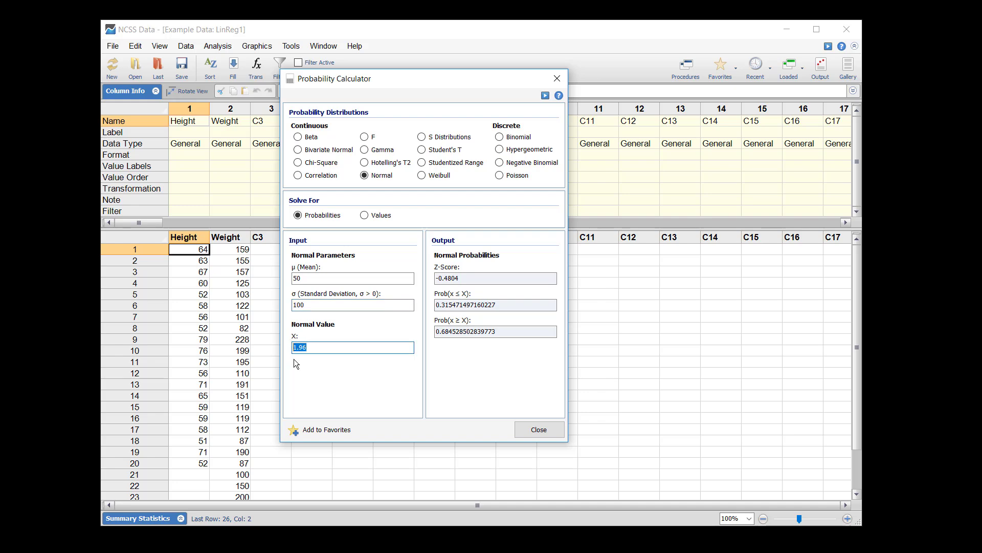
text(135)
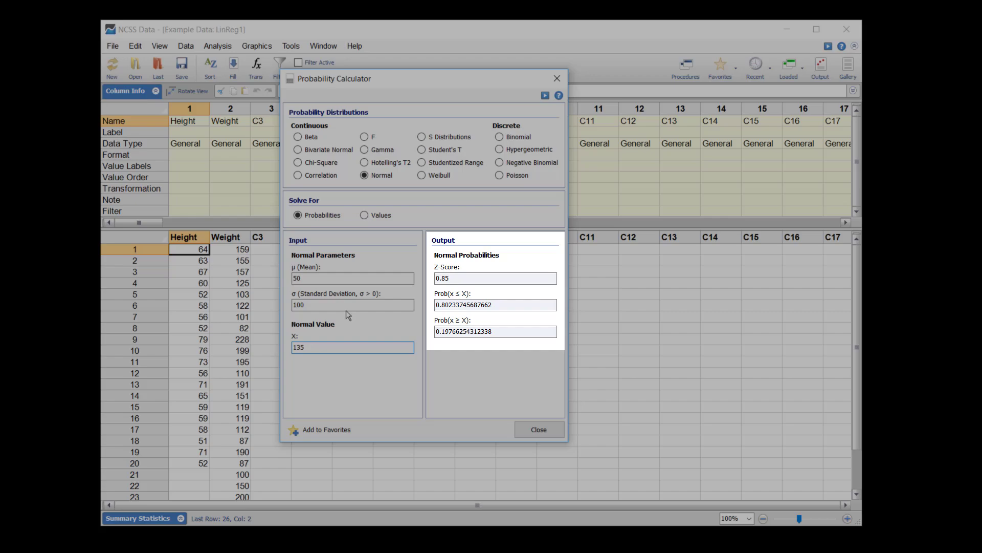
click(344, 306)
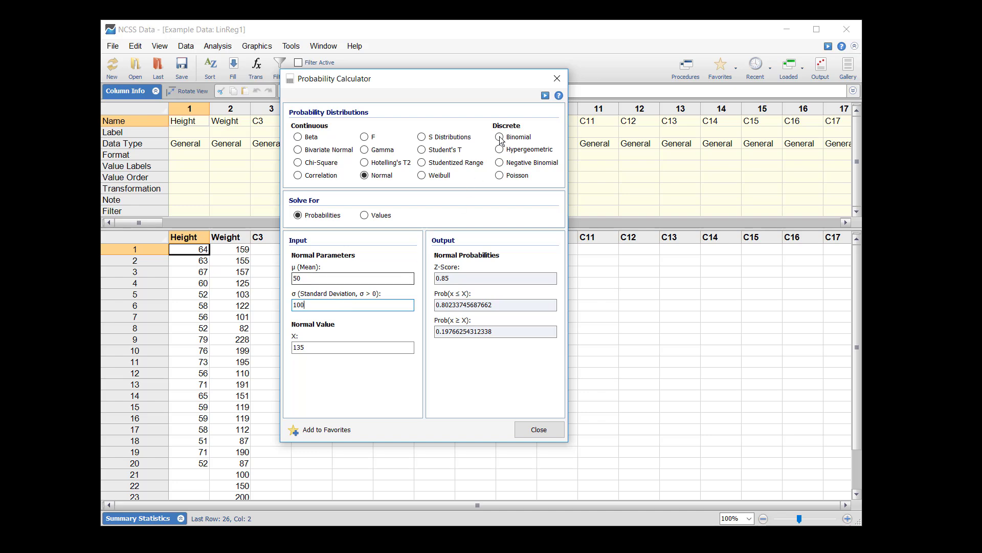
click(554, 80)
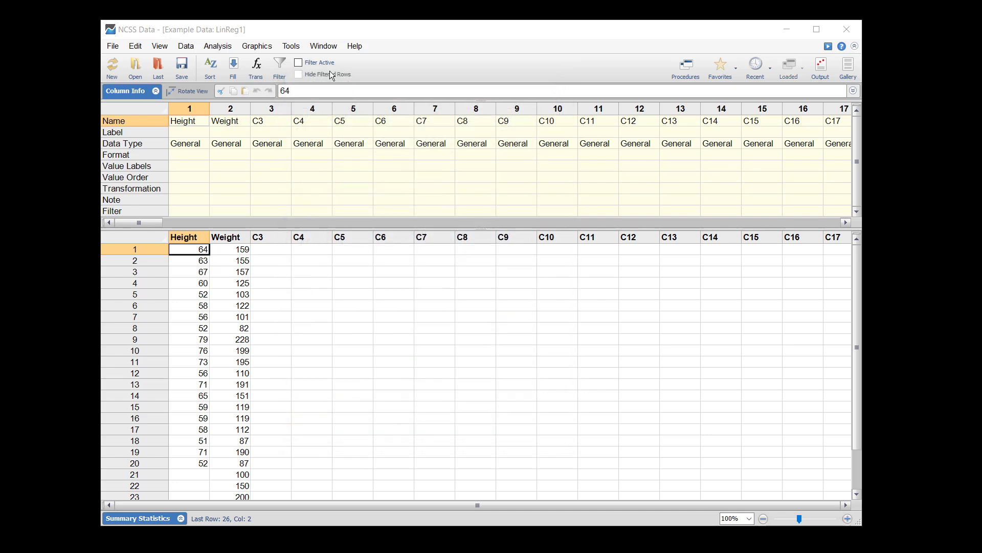
Reopen the Probability Calculator and compare the normal distribution's settings when solving for Probabilities and for Values.
click(294, 47)
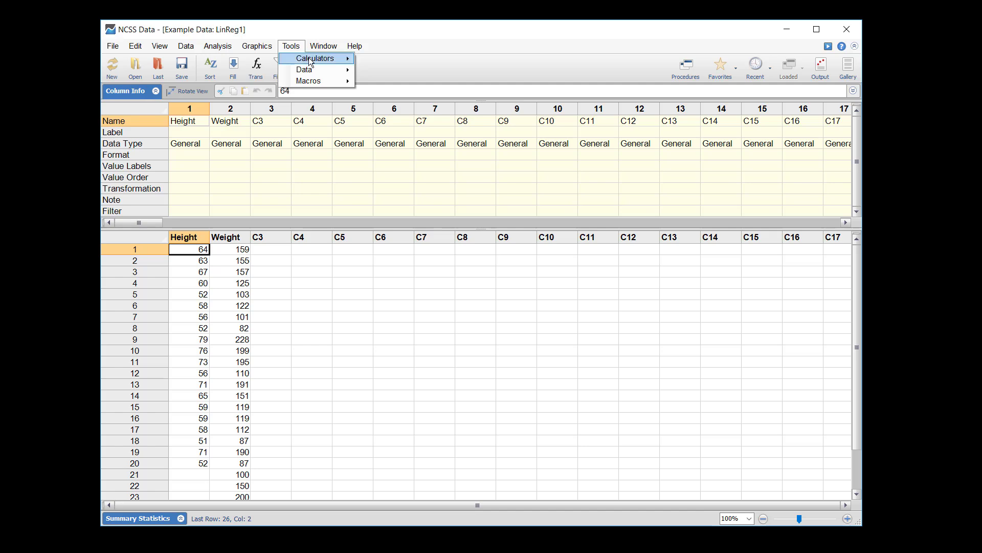
mouse_move(312, 59)
click(389, 59)
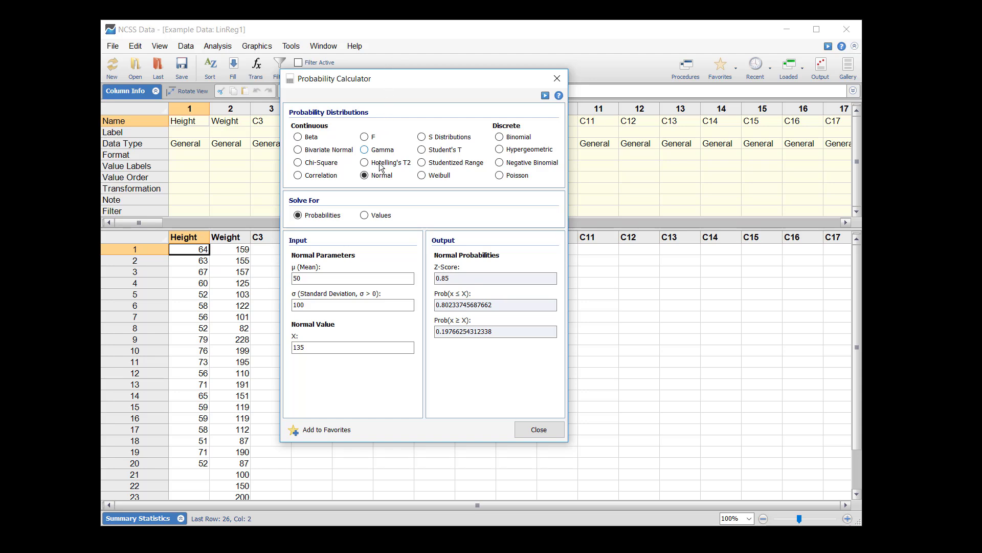
click(364, 216)
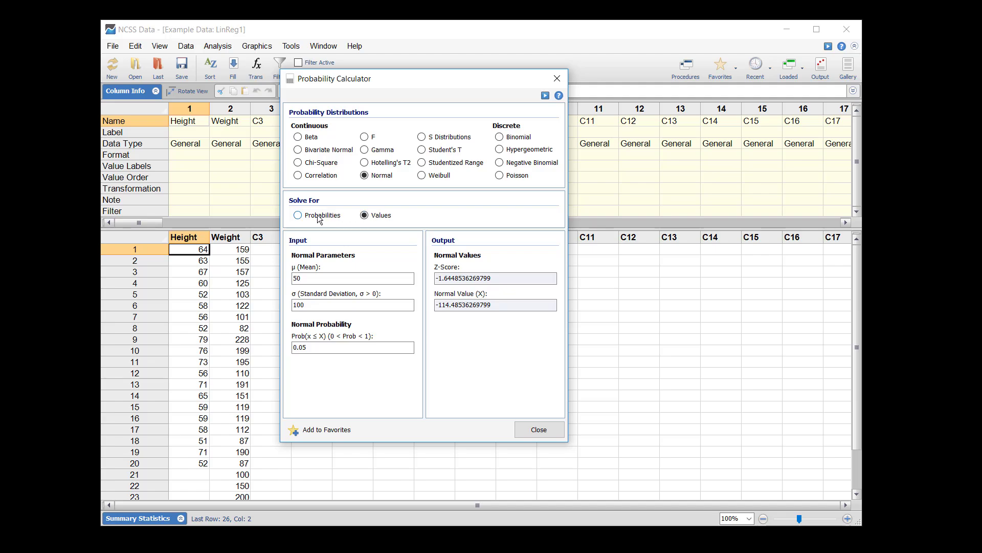
click(298, 216)
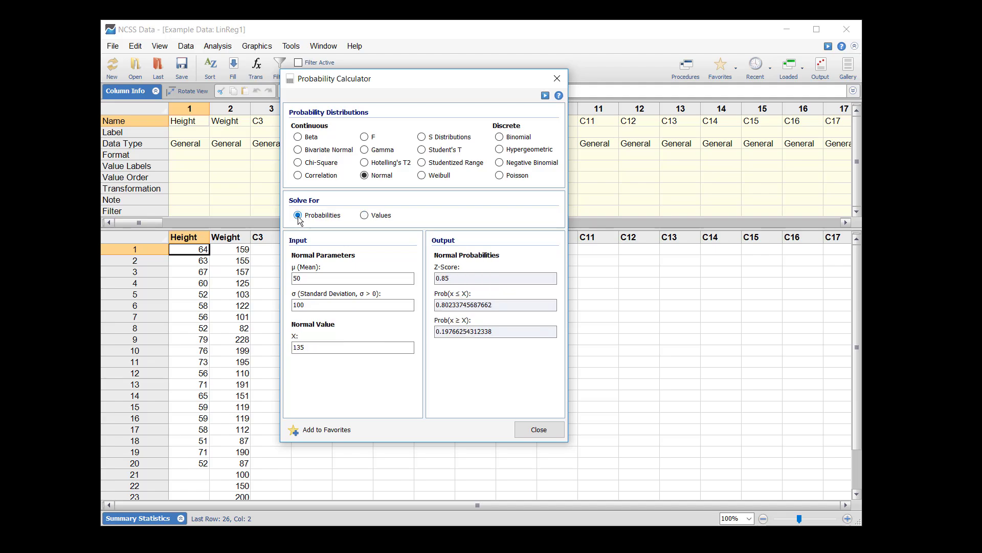
click(365, 215)
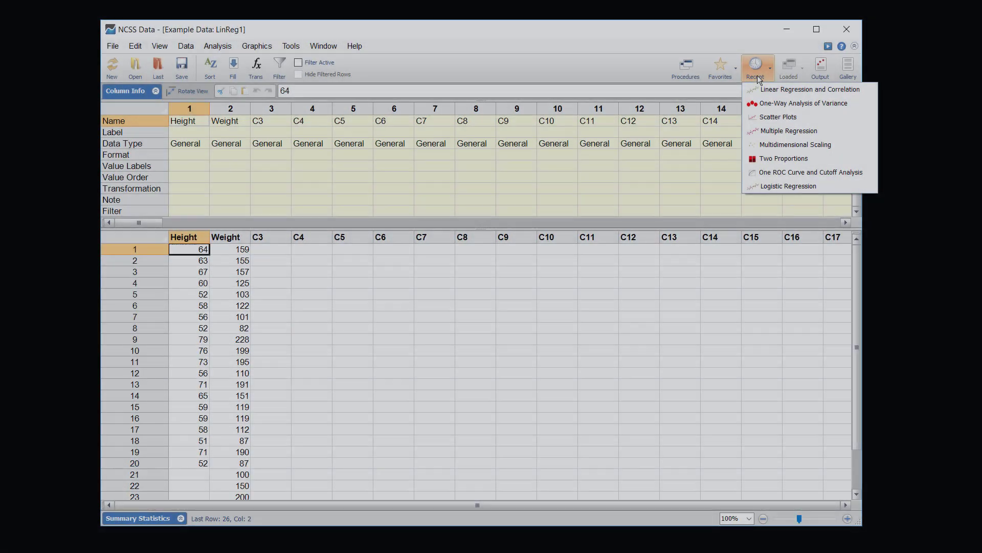
Load the Example 1 template into the recently used Linear Regression and Correlation procedure and set Alpha for Assumptions to 0.3.
click(763, 87)
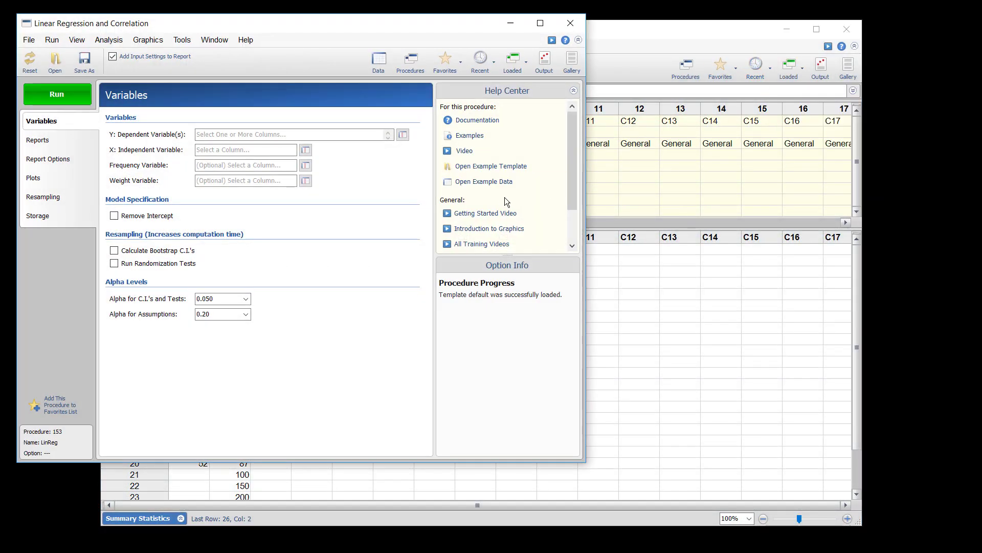
click(481, 166)
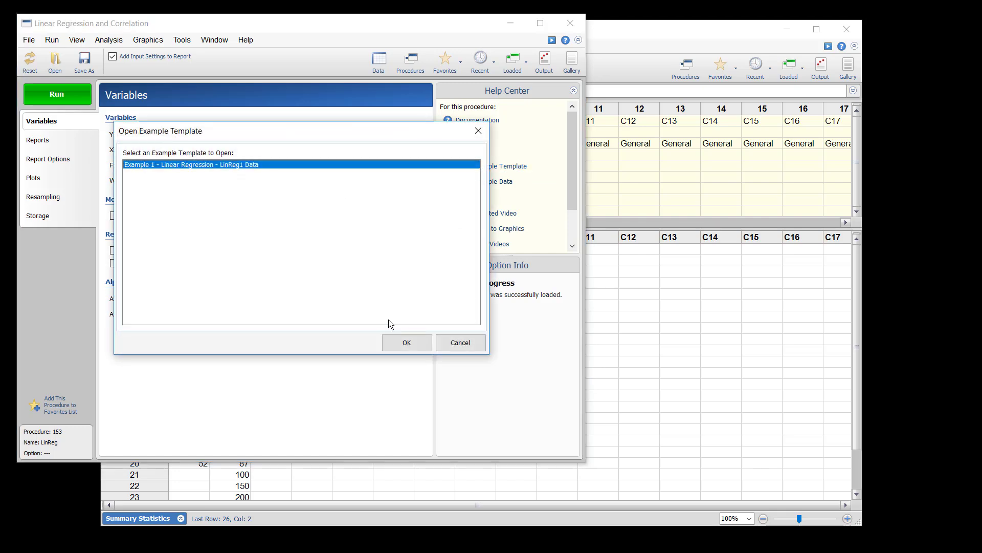
click(404, 342)
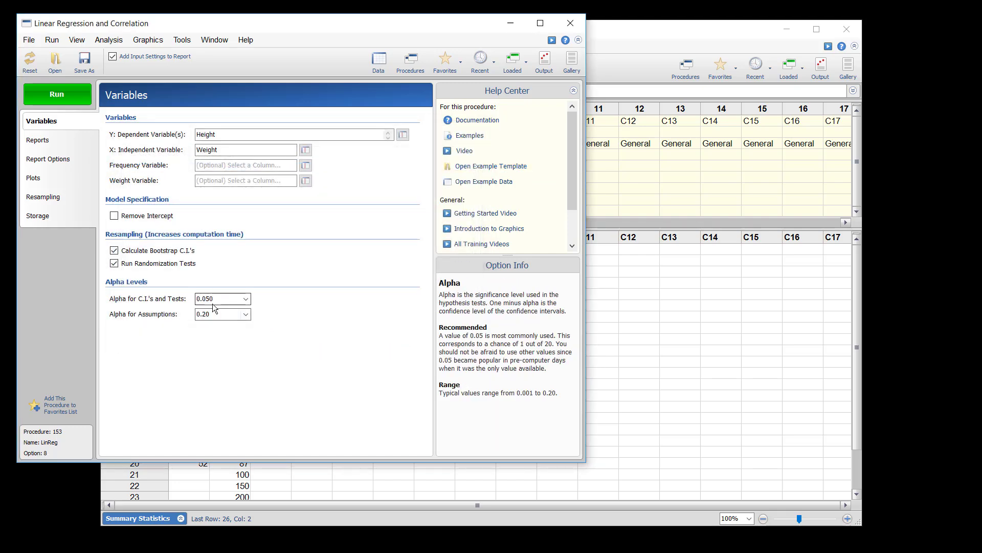
click(214, 310)
click(214, 311)
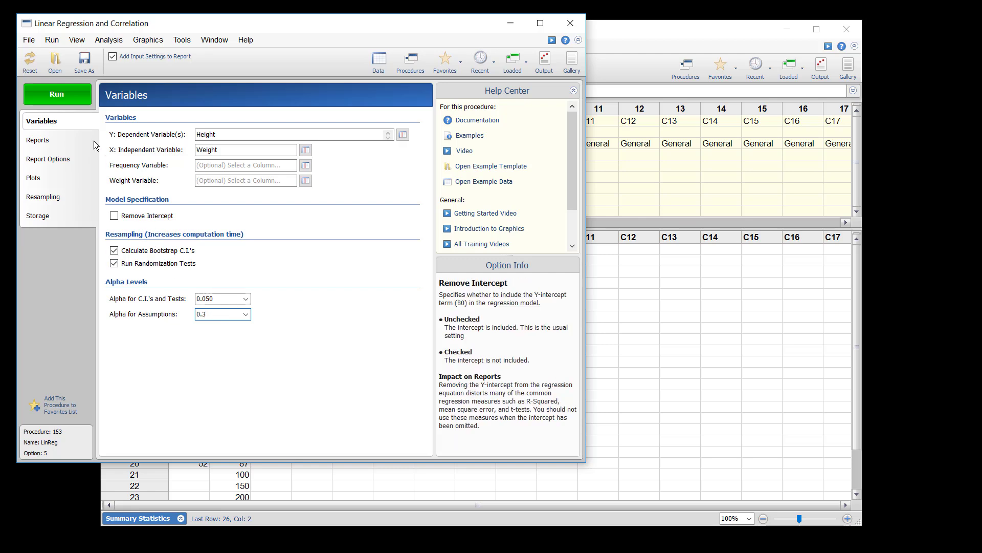
Turn on autosaving of the procedure settings, run the regression of Height on Weight, and return to the procedure window.
click(29, 40)
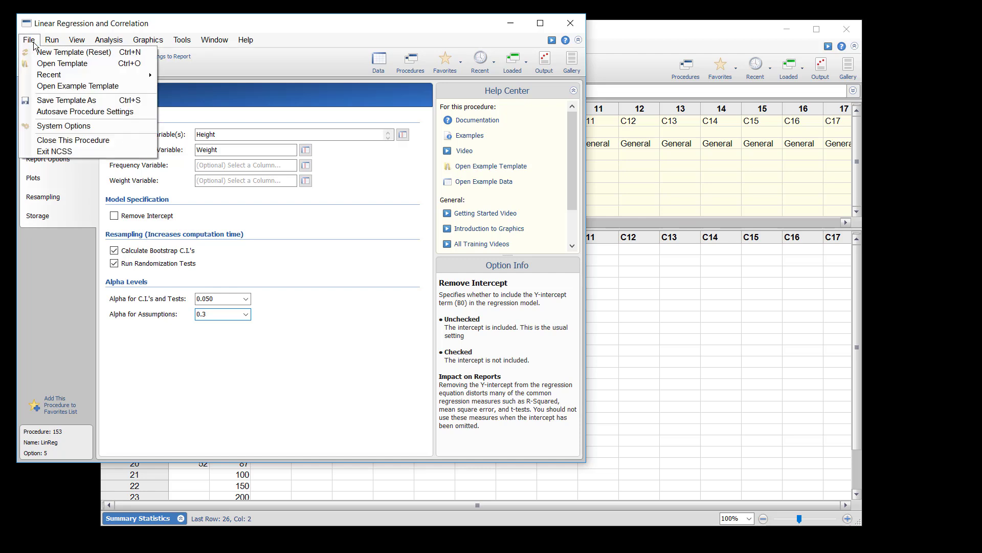
click(50, 109)
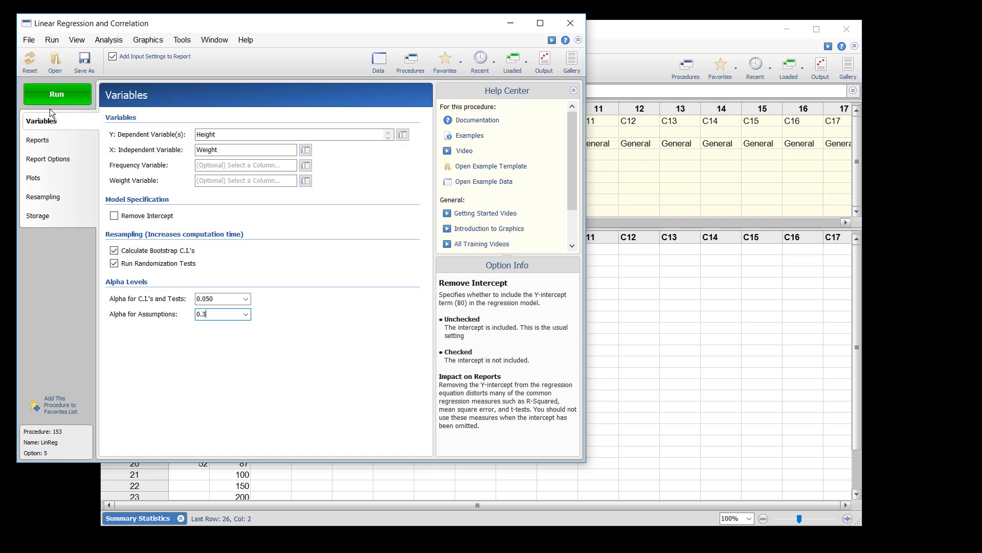
click(56, 95)
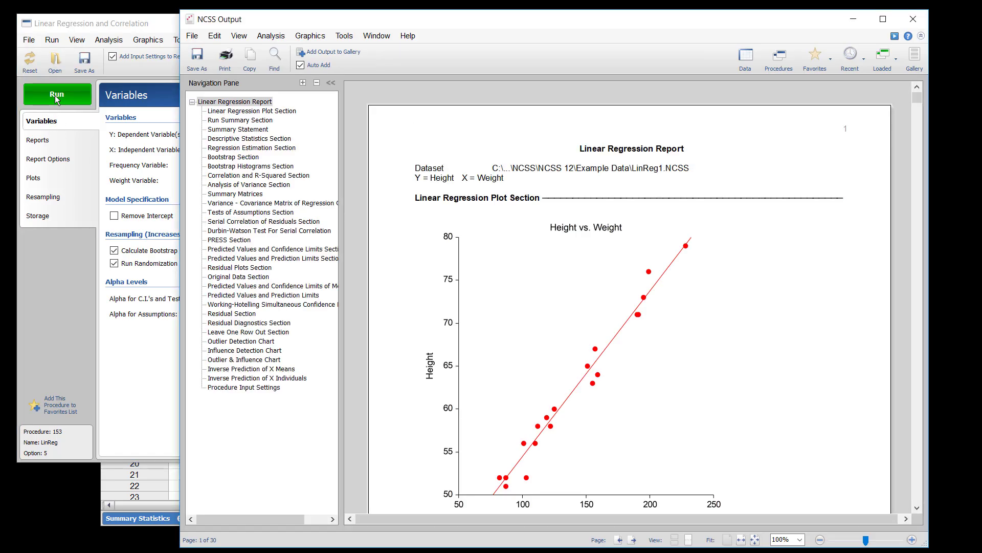
click(164, 27)
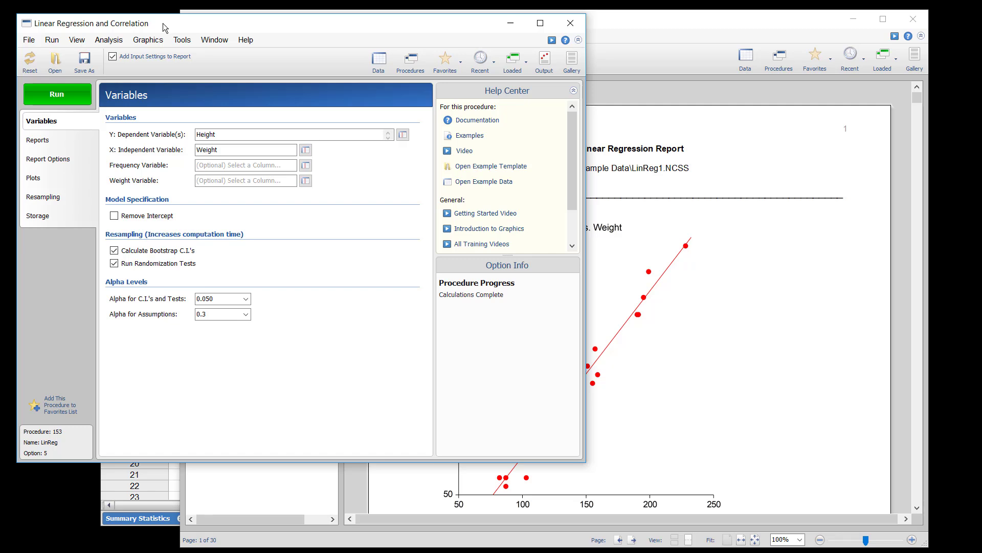
Look at the template files in the Saved Templates folder and leave without opening one.
click(30, 44)
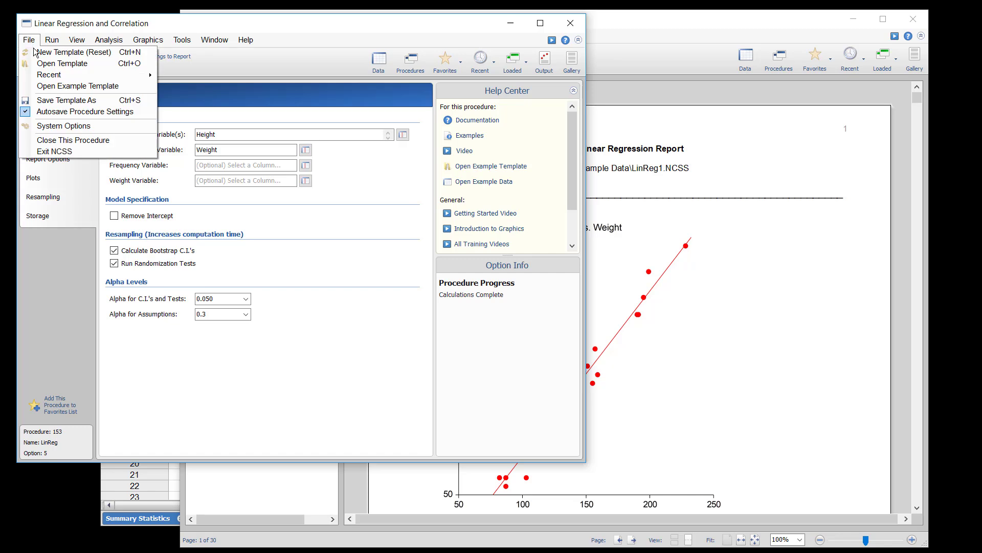
mouse_move(49, 76)
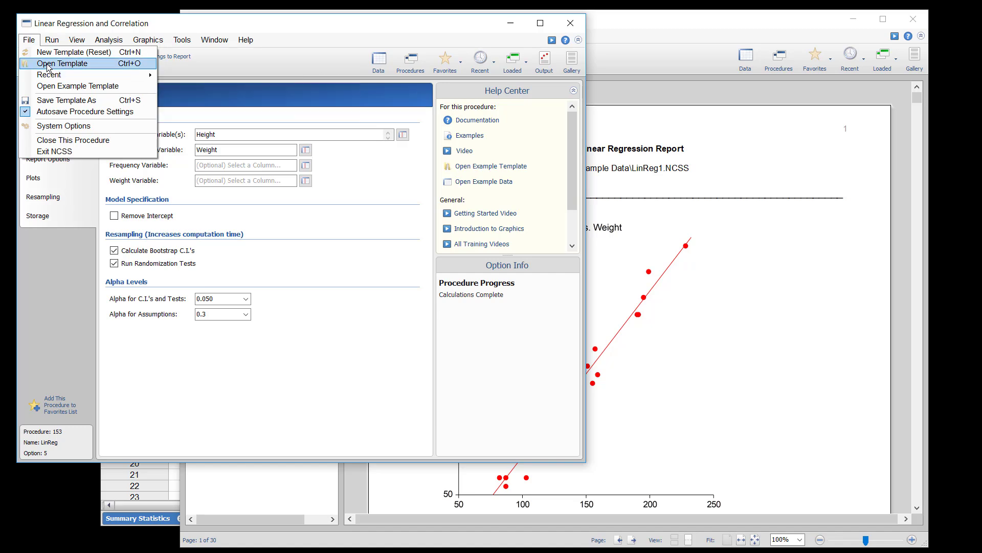
click(47, 63)
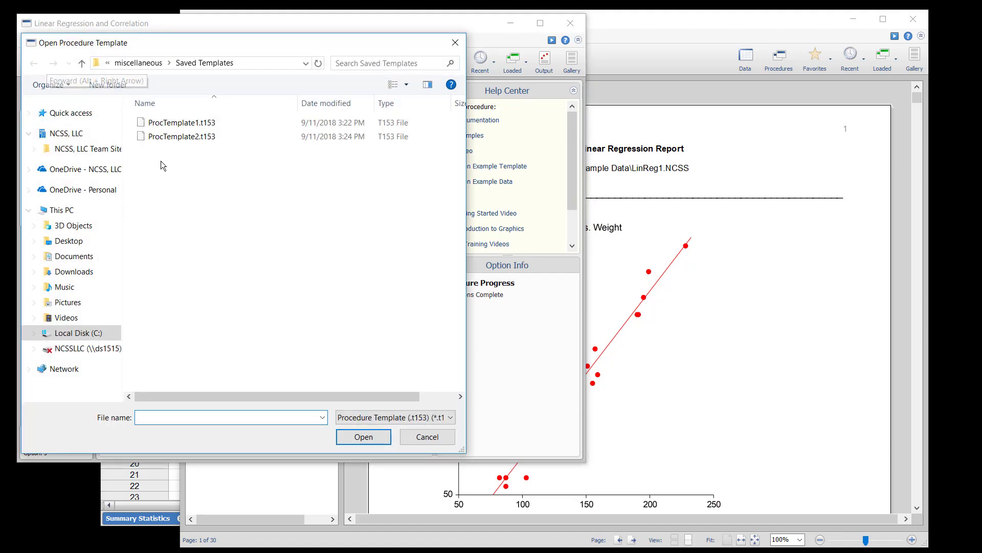
click(429, 436)
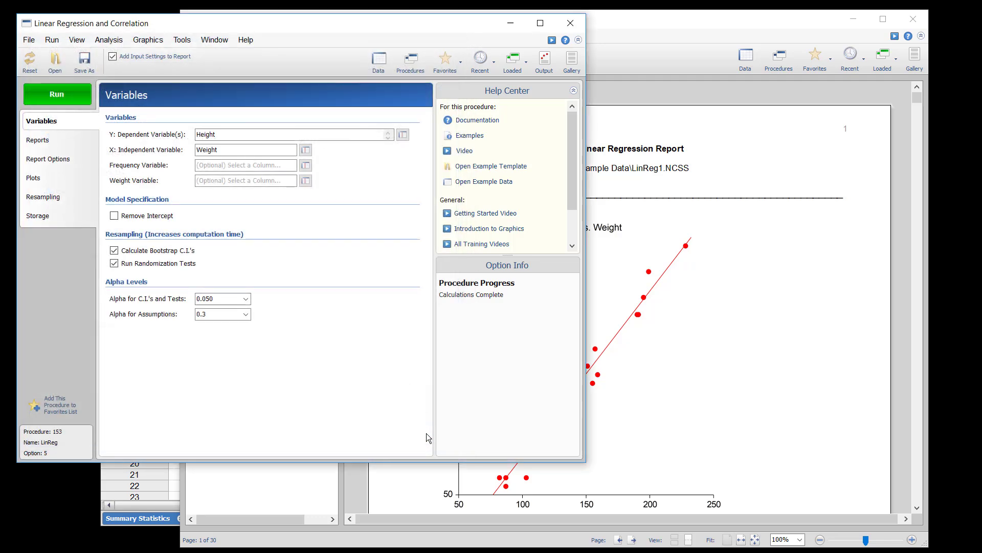
Check the program folder locations in System Options, including the Procedure Settings Autosave Folder.
click(28, 41)
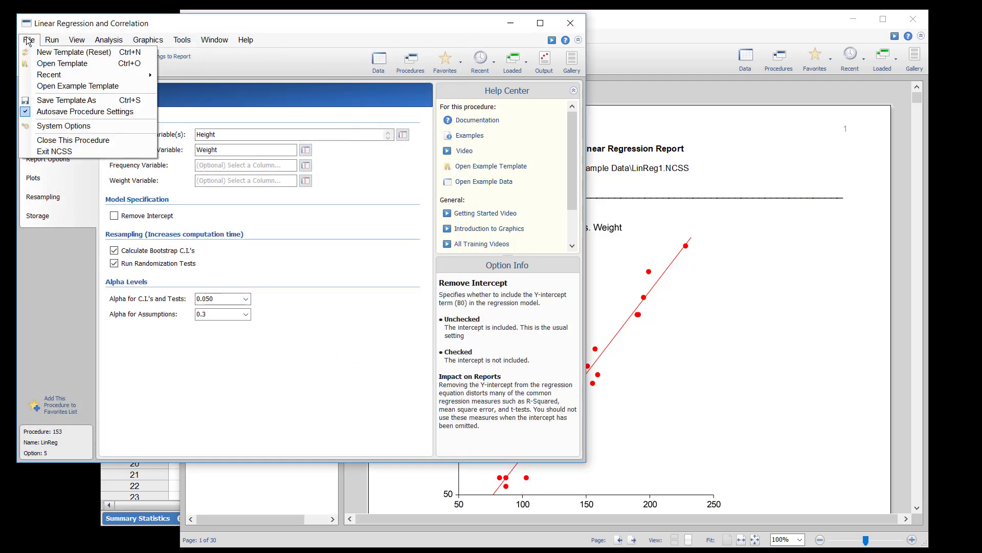
click(59, 126)
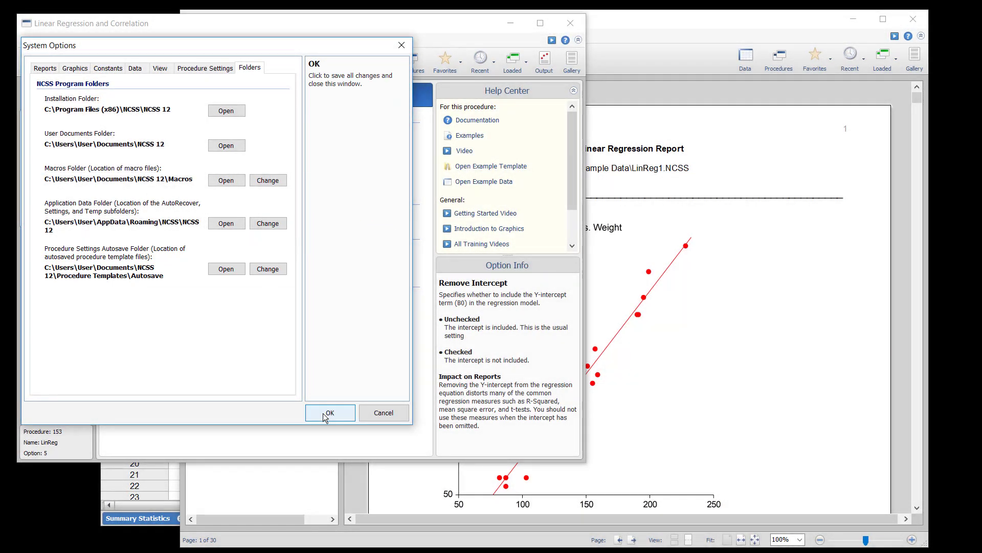
click(323, 414)
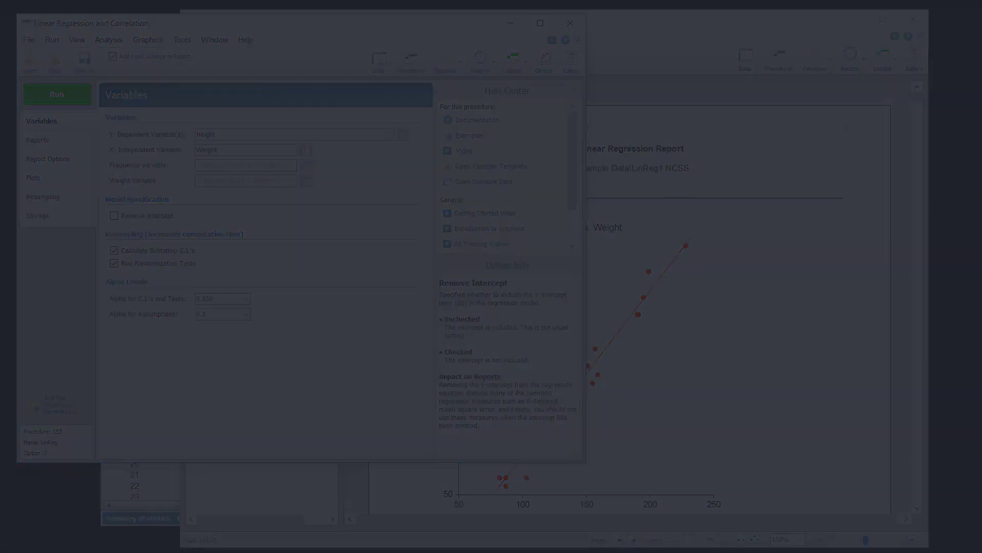